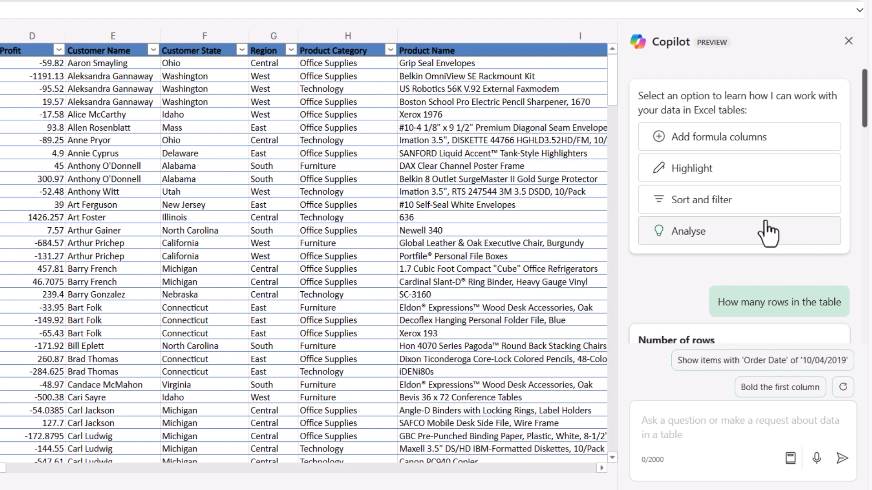
# Step: Choose Copilot's Sort and filter option for the table data
pyautogui.click(758, 206)
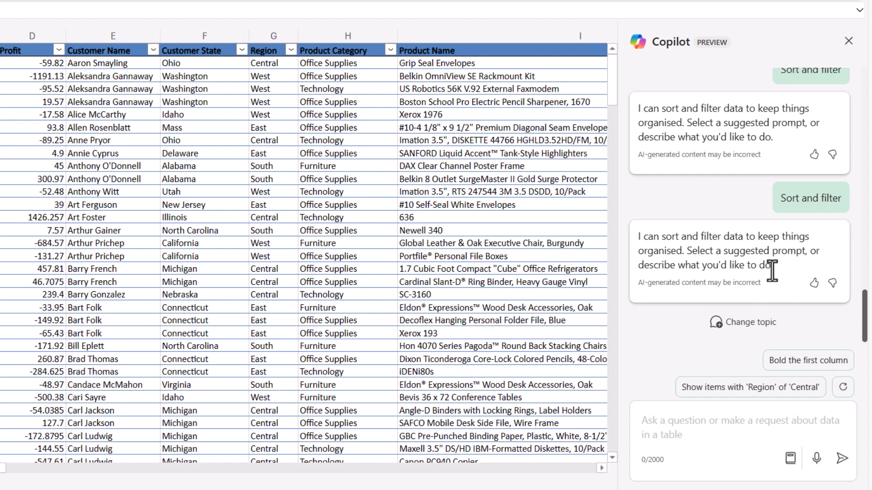
pyautogui.click(715, 423)
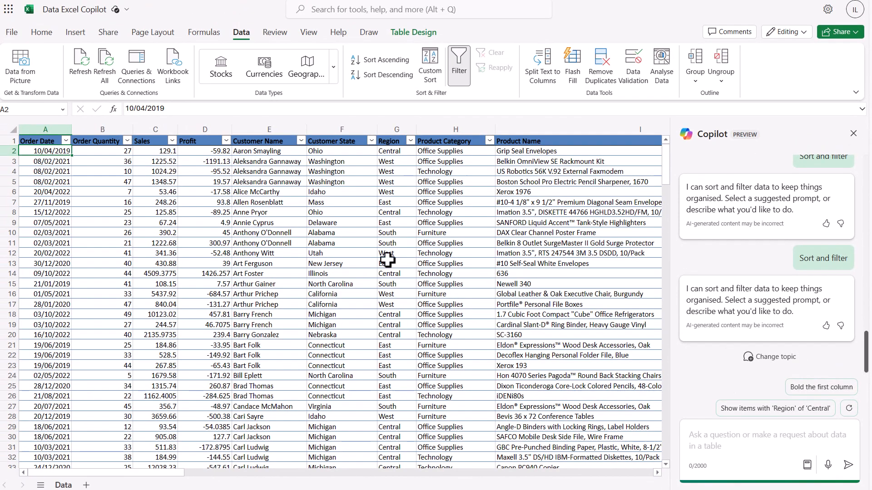
# Step: View the sort and filter options of the Customer State column, then dismiss them and select a cell in that column
pyautogui.click(371, 141)
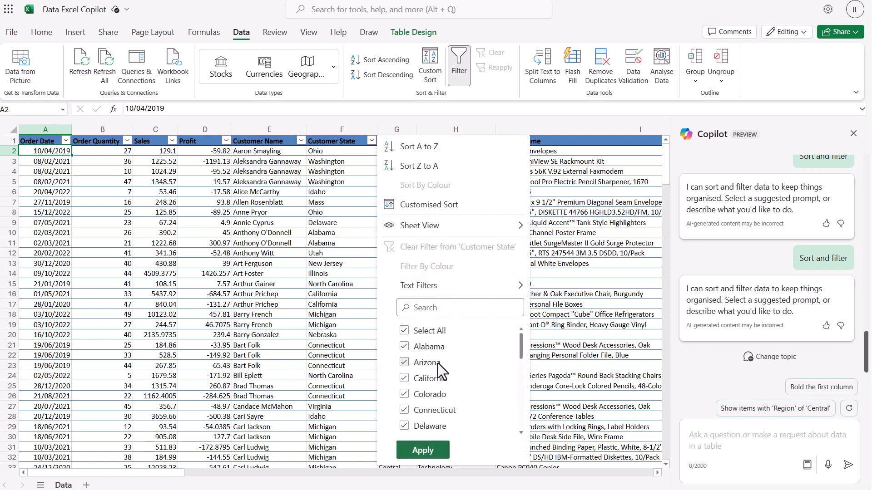
pyautogui.moveTo(437, 299)
pyautogui.click(717, 438)
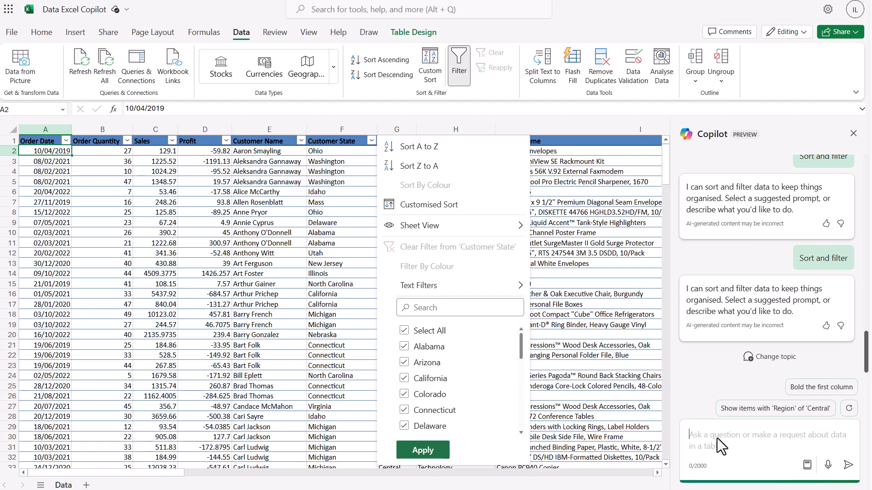
pyautogui.click(343, 171)
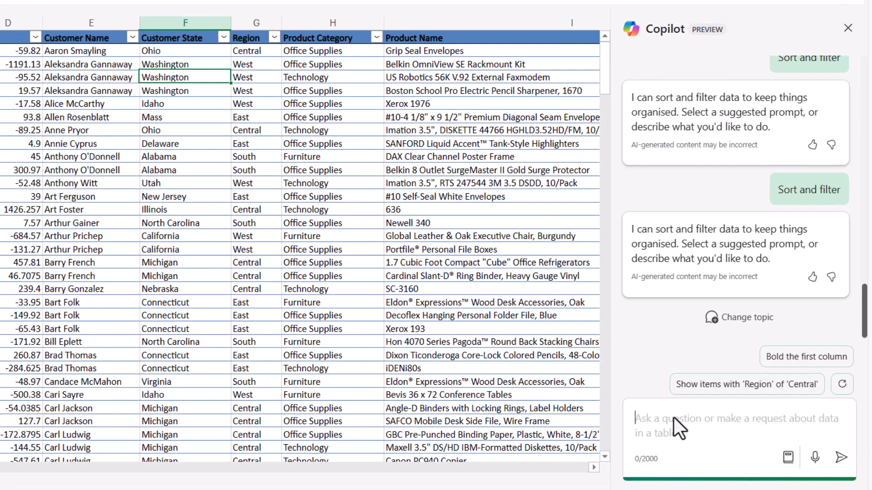
# Step: Send Copilot the prompt "Sort the Customer State from A to Z"
pyautogui.click(743, 451)
pyautogui.write('So')
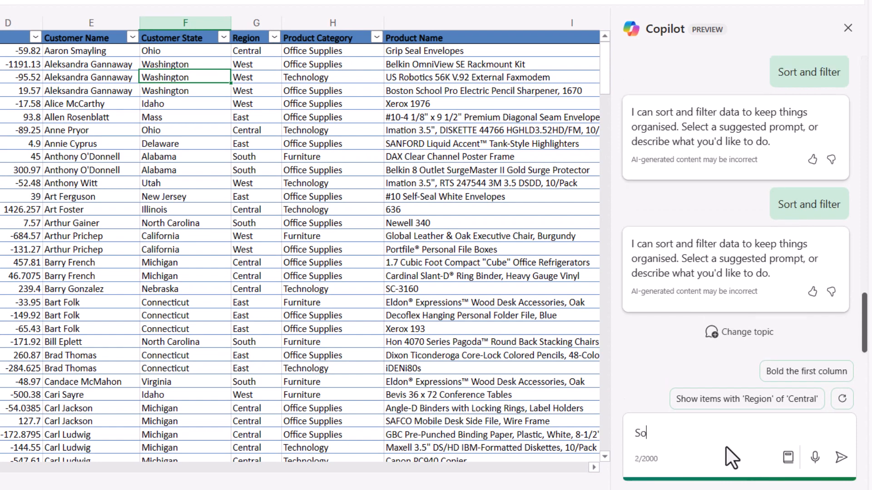
pyautogui.write('rt the Customer State')
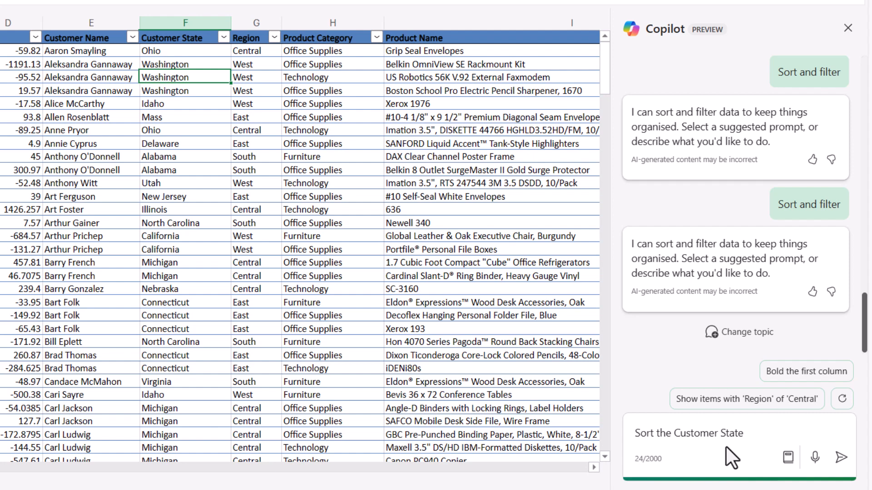
pyautogui.write(' from A to Z')
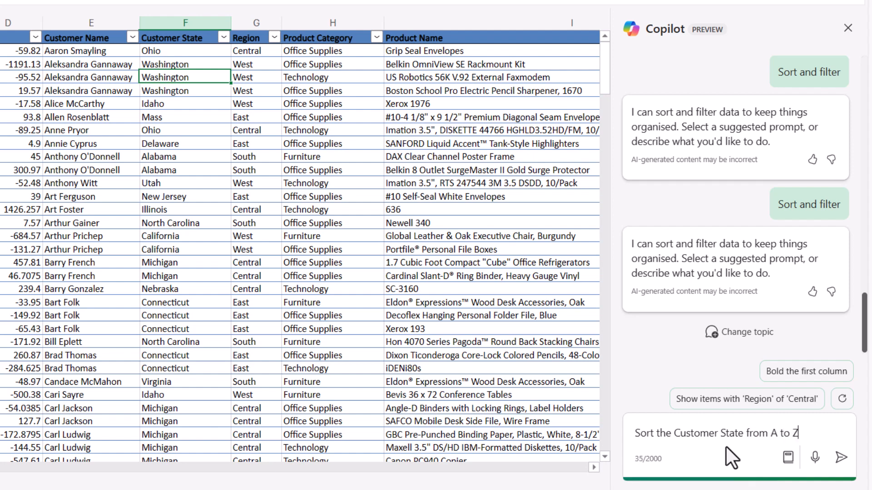
pyautogui.click(840, 457)
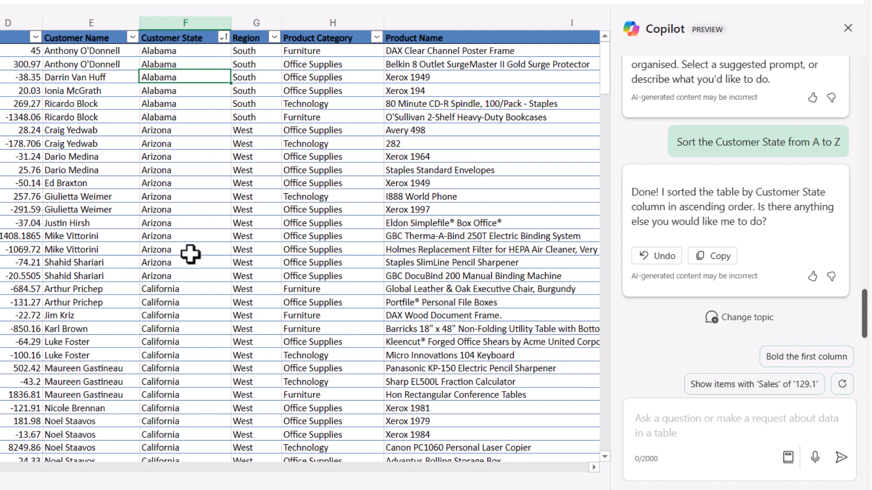
# Step: Select a cell in the Product Category column and send Copilot the prompt "Filter Product Category equal to Technology"
pyautogui.click(668, 423)
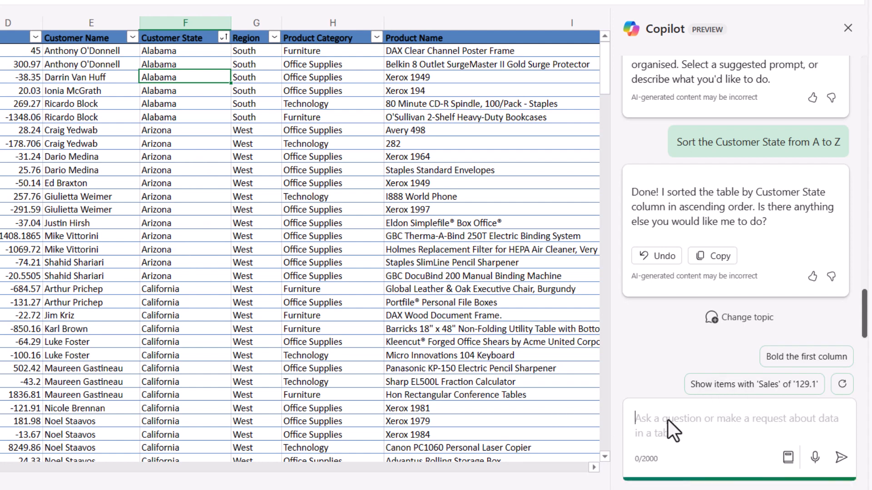
pyautogui.click(334, 78)
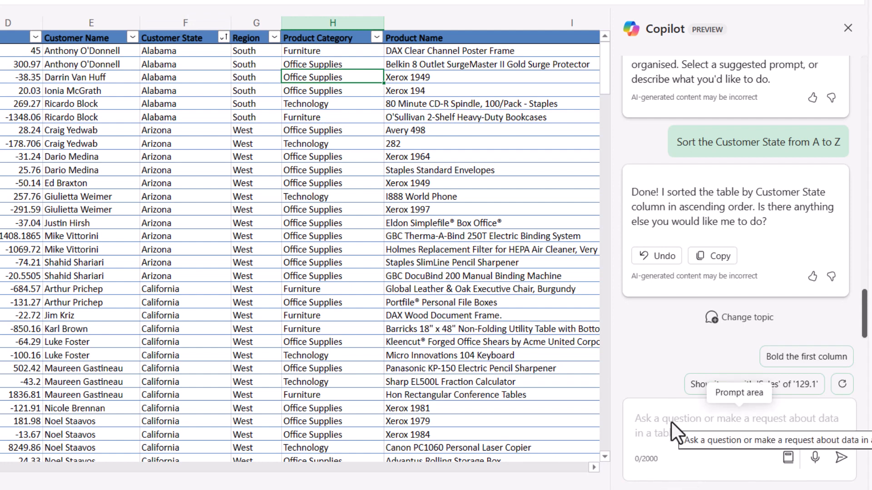
pyautogui.click(662, 429)
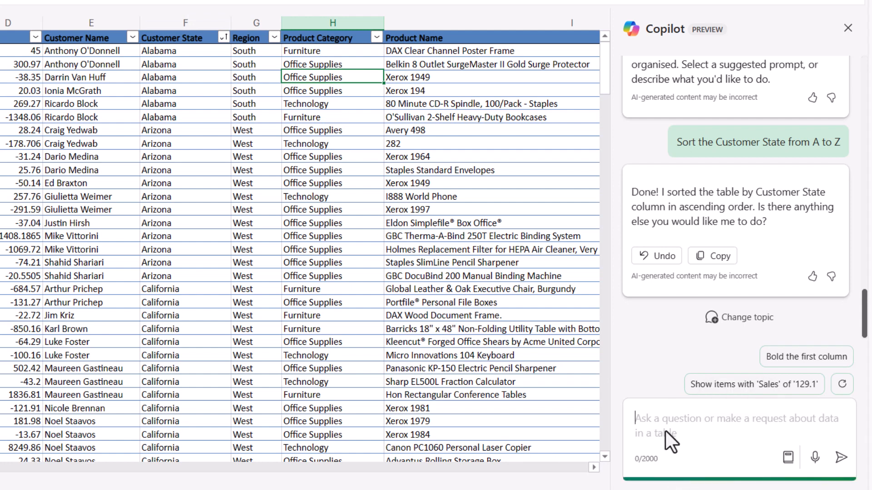
pyautogui.write('Filter P')
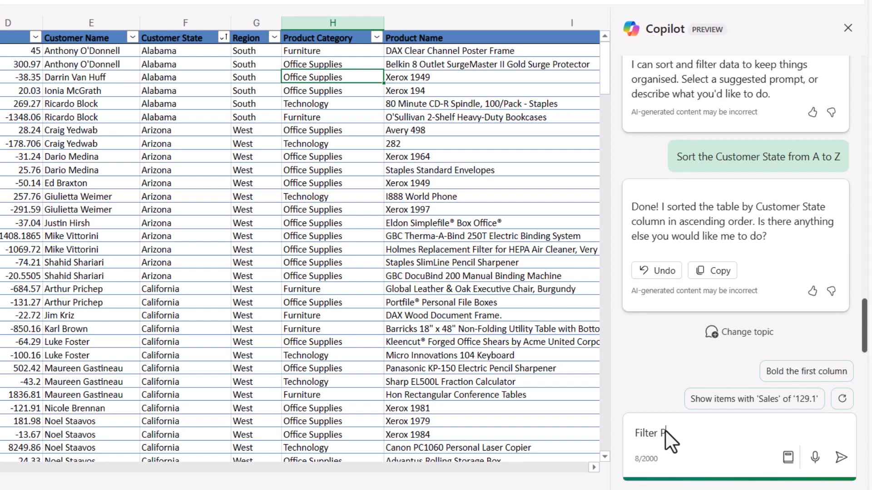
pyautogui.write('roduct Category ')
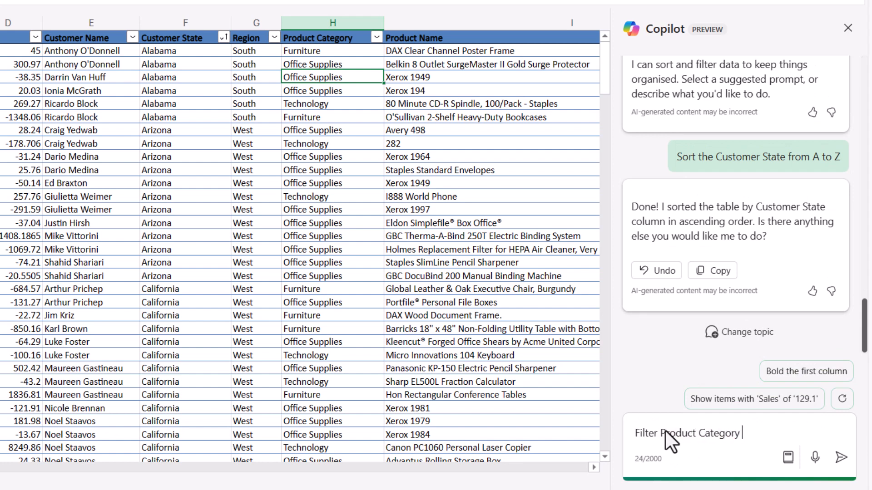
pyautogui.write('equal to Techn')
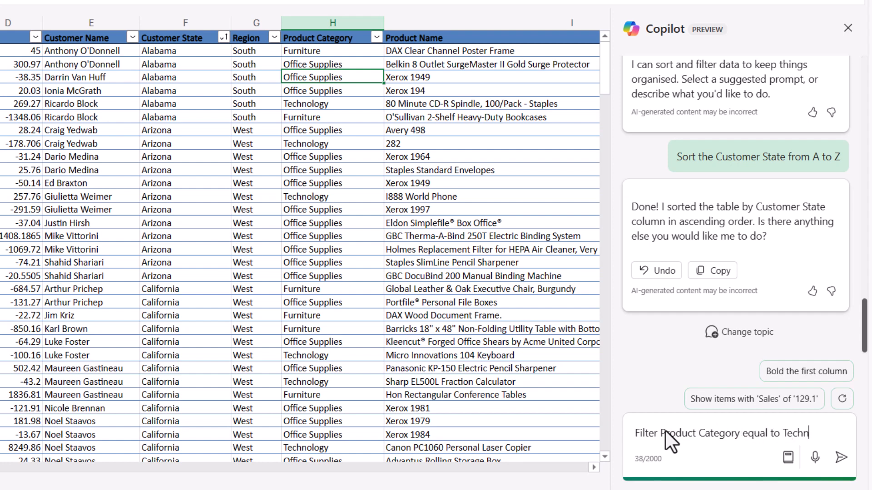
pyautogui.write('ology')
pyautogui.click(841, 456)
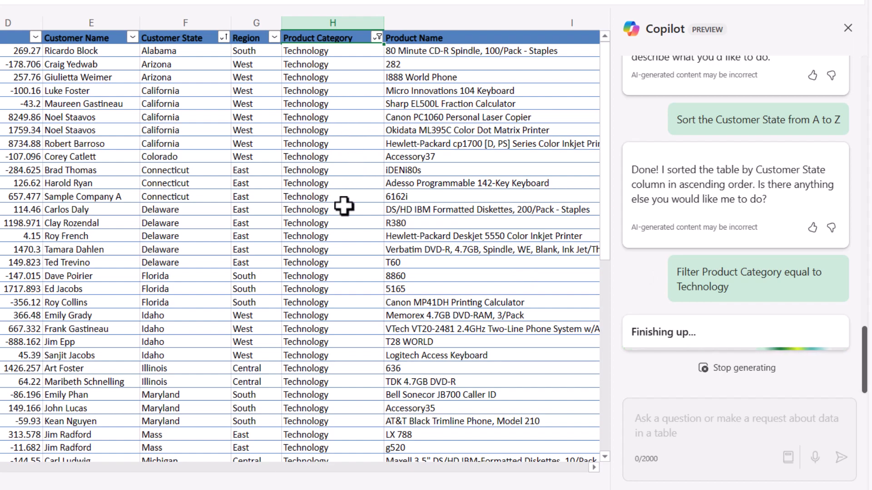
# Step: Look through the filtered rows, ask Copilot "How many rows have Product Category Technology" and read its answer
pyautogui.scroll(-3, 343, 204)
pyautogui.scroll(3, 344, 206)
pyautogui.scroll(-9, 343, 206)
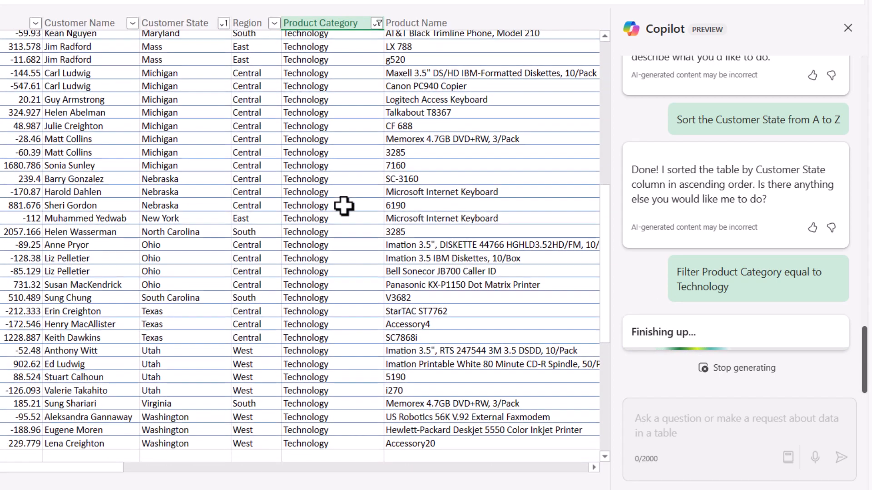
pyautogui.scroll(9, 344, 206)
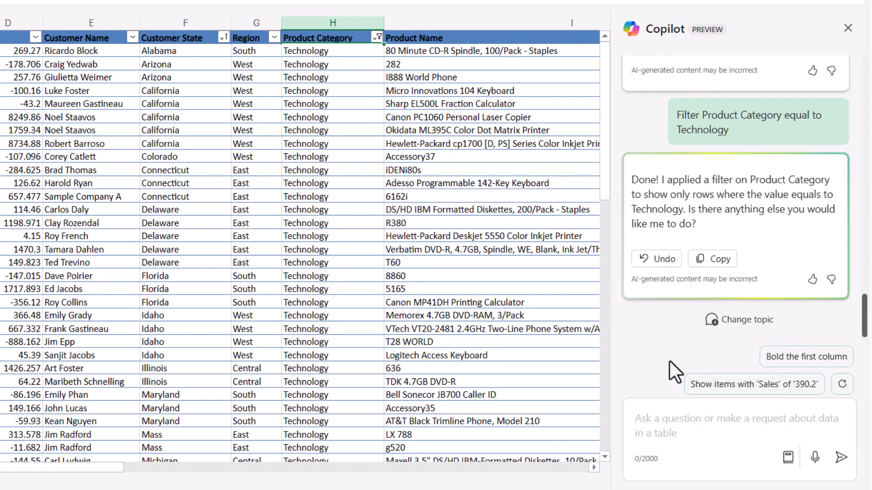
pyautogui.click(663, 414)
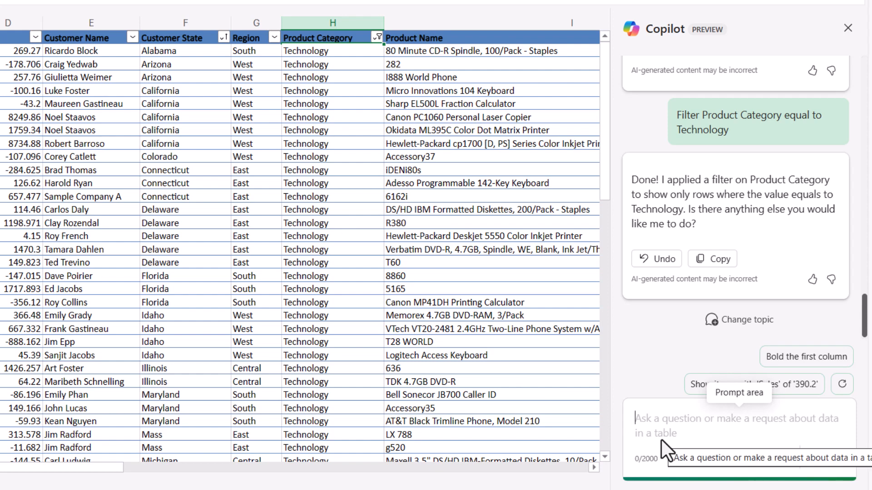
pyautogui.write('How many r')
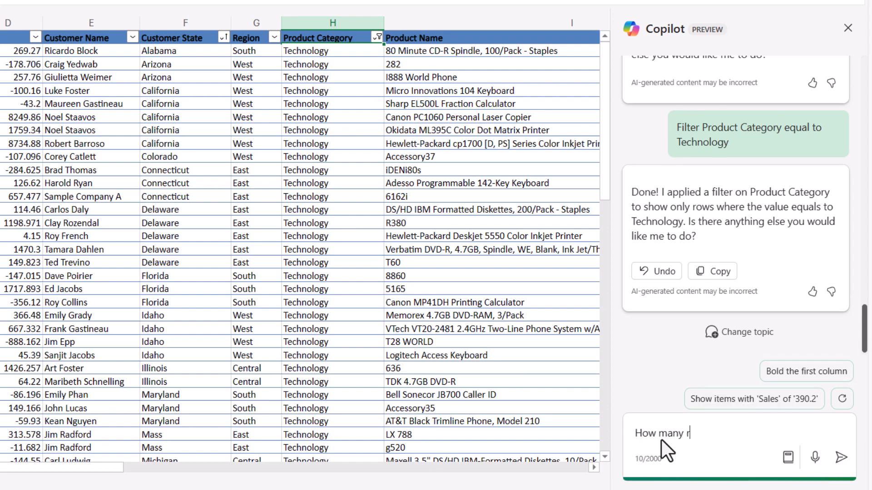
pyautogui.write('ows have ')
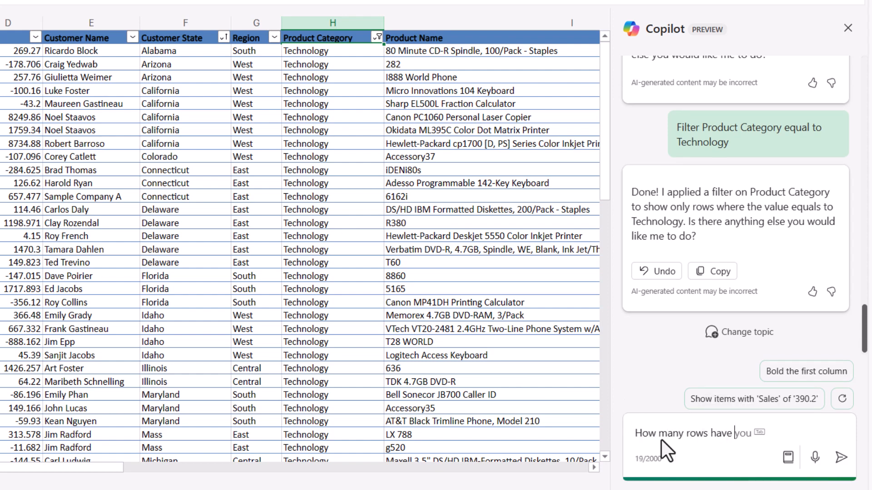
pyautogui.write('Product Category Technology')
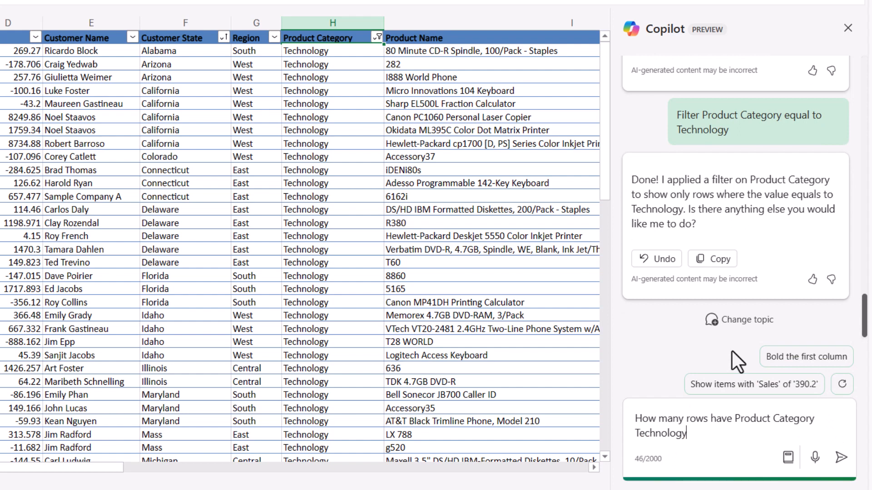
pyautogui.click(841, 457)
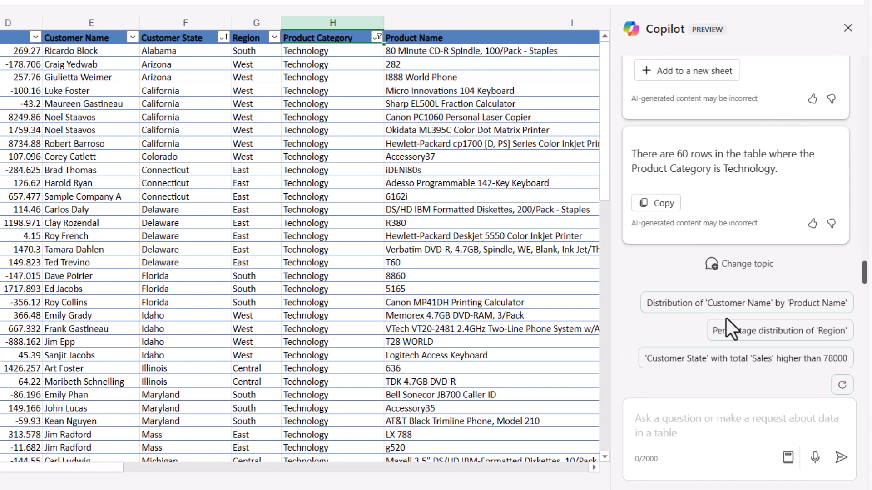
pyautogui.scroll(3, 711, 223)
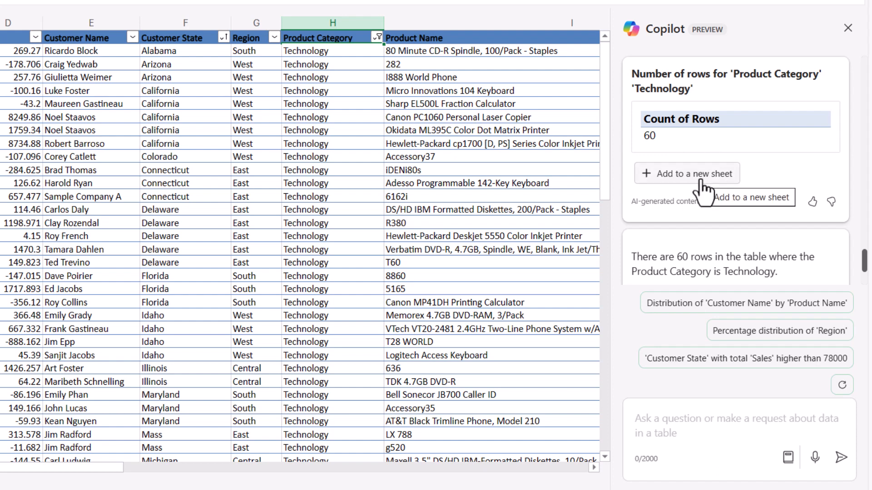
pyautogui.scroll(-1, 720, 267)
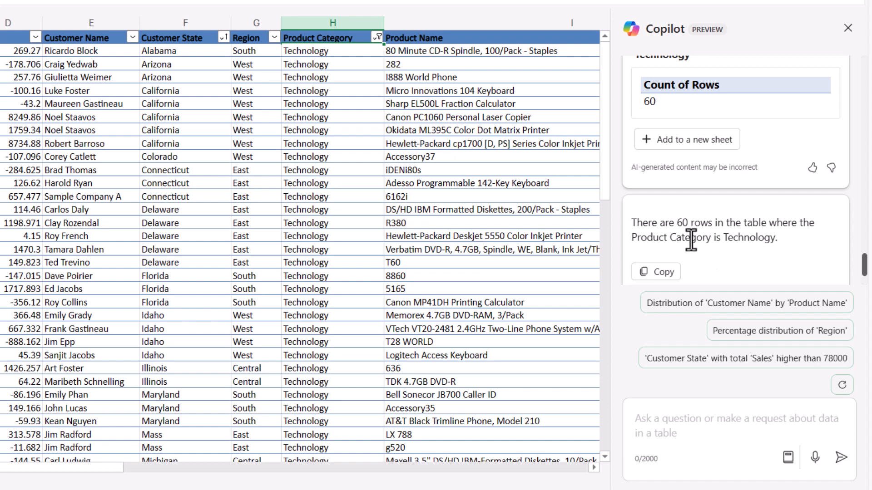
# Step: Select a cell in the Product Name column and send Copilot the prompt "Clear existing filters"
pyautogui.click(435, 76)
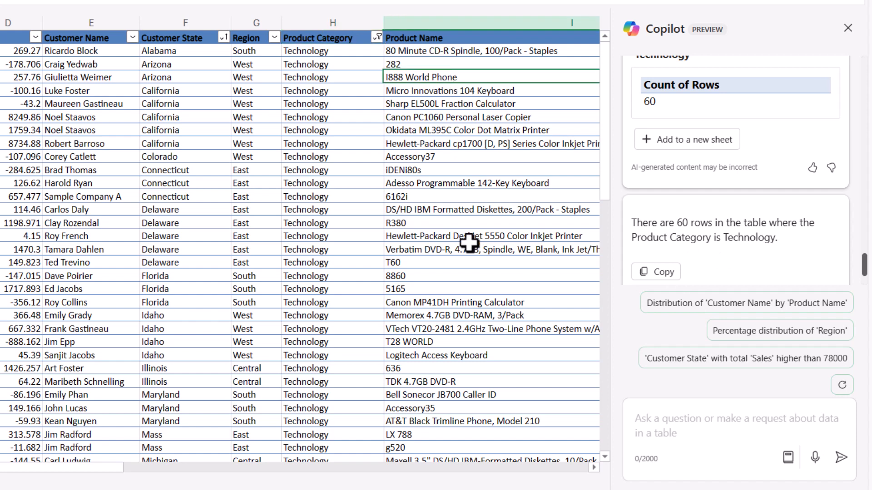
pyautogui.click(684, 418)
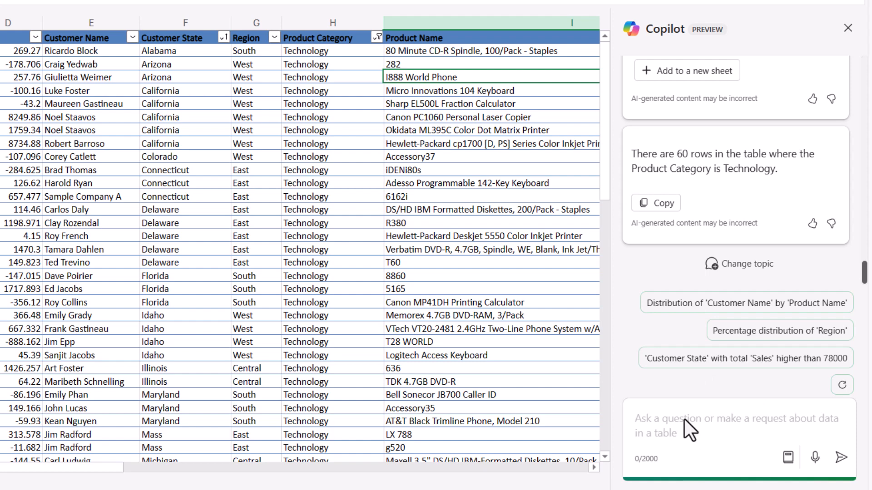
pyautogui.write('Clea')
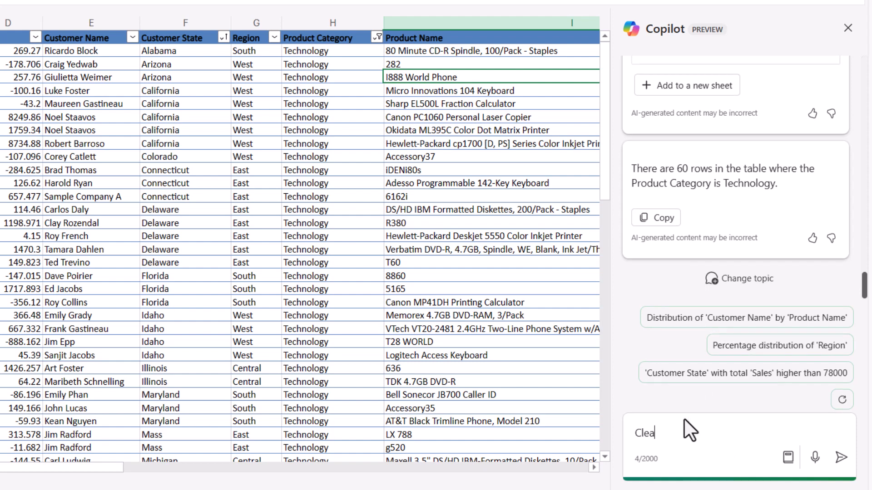
pyautogui.write('r existing filters')
pyautogui.press('Return')
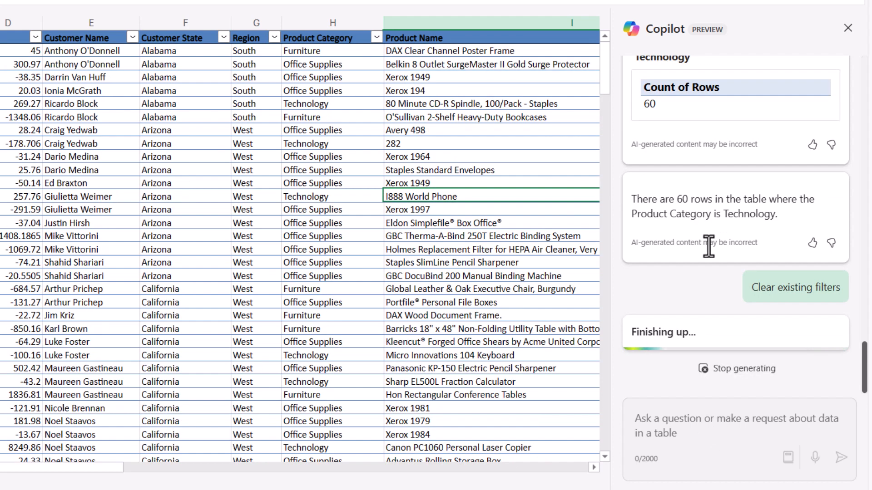
# Step: Select a cell in the Product Category column and send Copilot the prompt "Display all Product Names begin with Xerox"
pyautogui.click(336, 131)
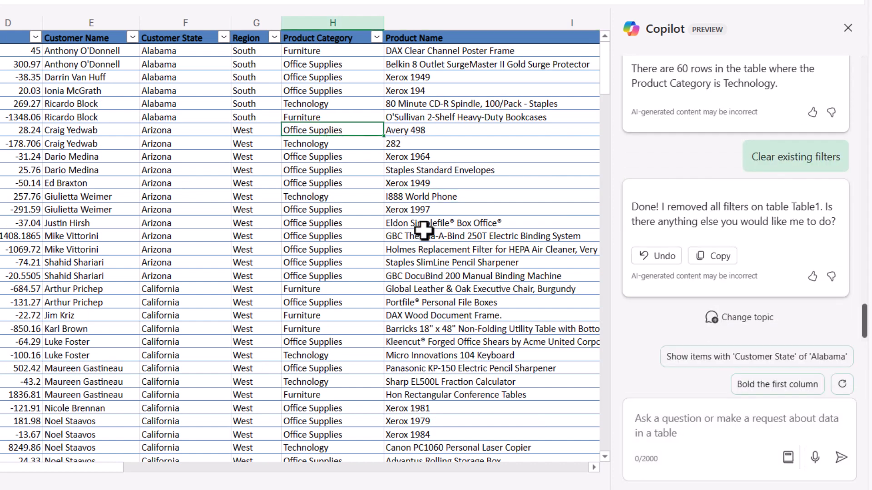
pyautogui.click(693, 416)
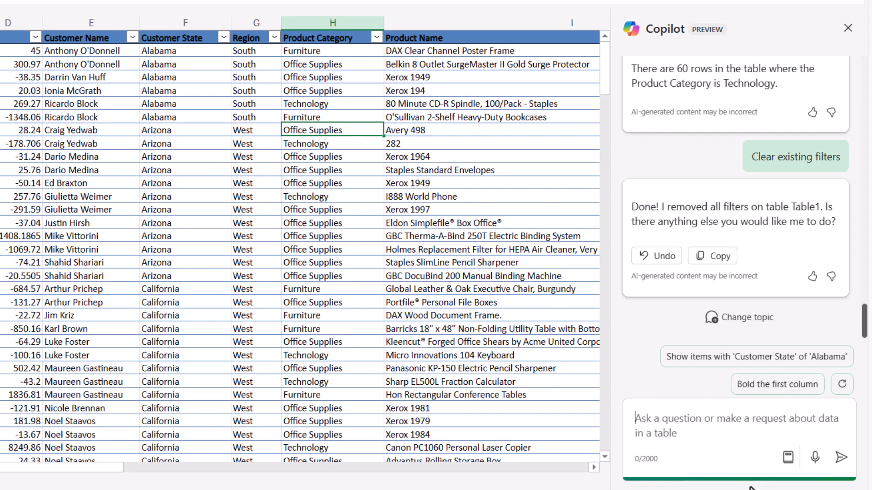
pyautogui.write('Display ')
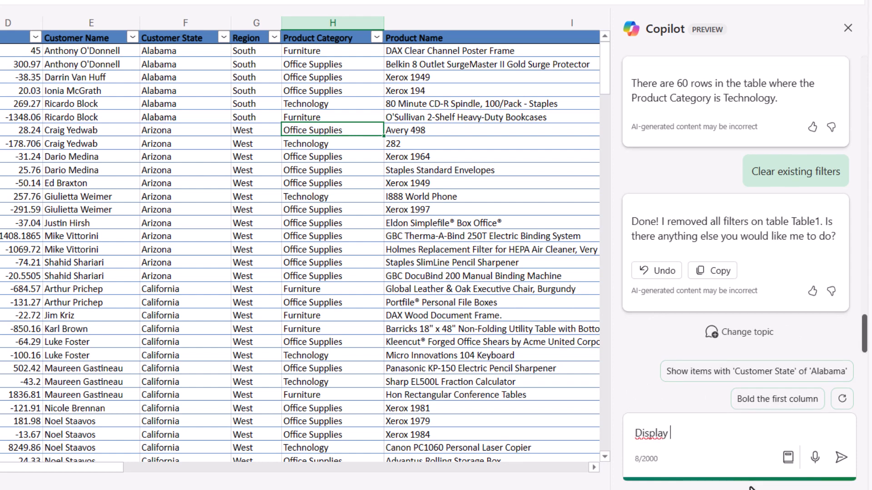
pyautogui.write('all Product ')
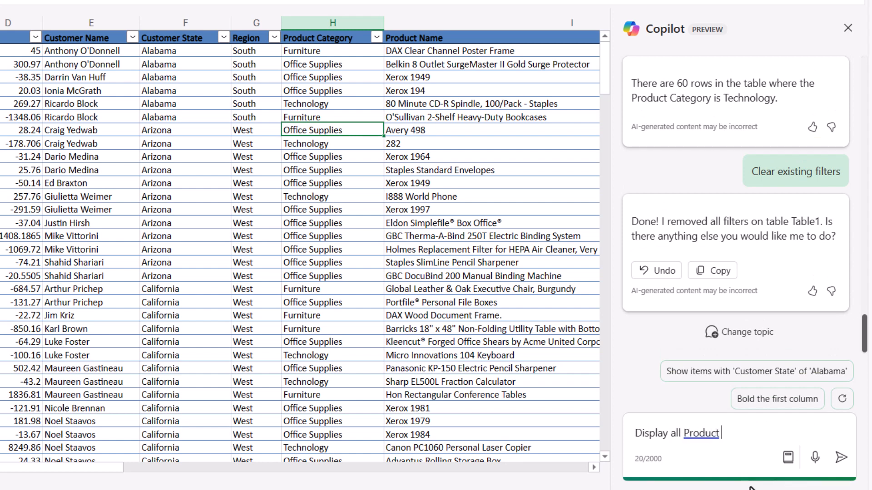
pyautogui.write('Names begin with ')
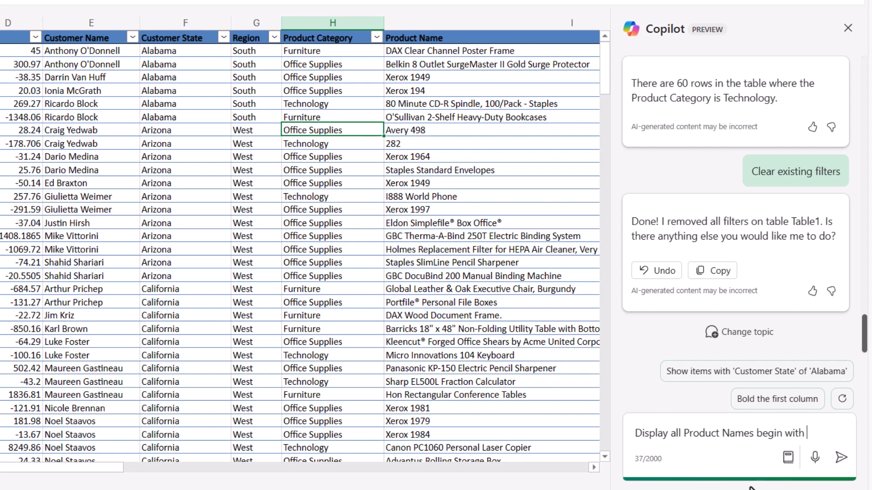
pyautogui.write('Xerox')
pyautogui.click(841, 457)
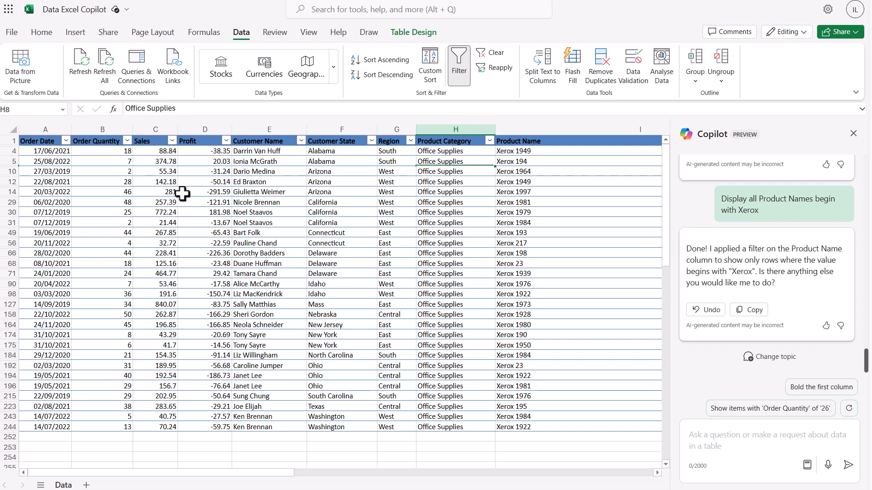
# Step: View the number filter options of the Sales column and send Copilot the prompt "Clear all filters"
pyautogui.click(172, 145)
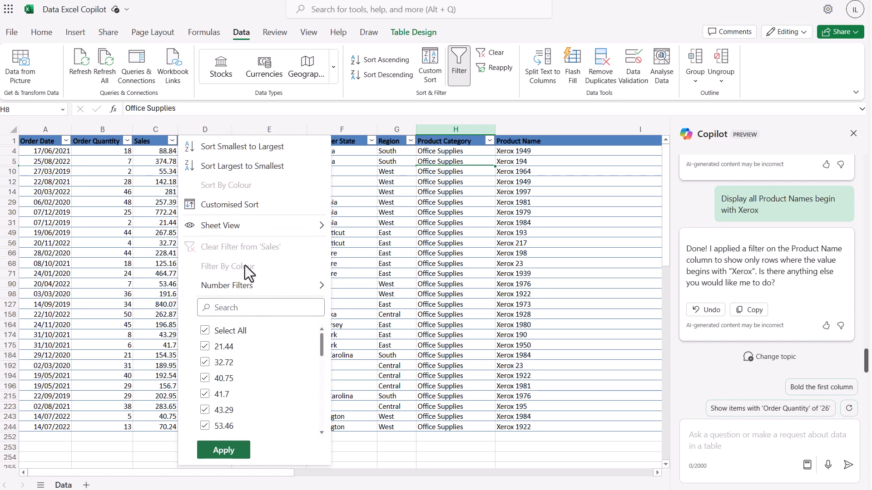
pyautogui.moveTo(250, 290)
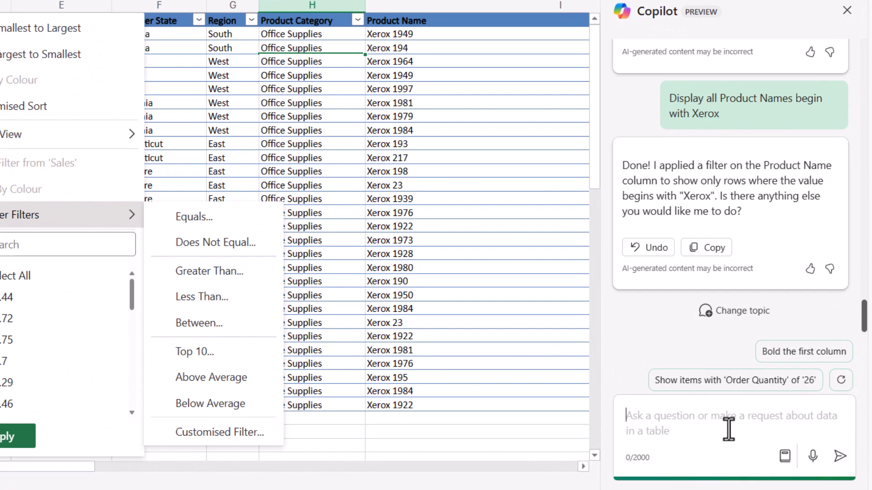
pyautogui.write('Clear all ')
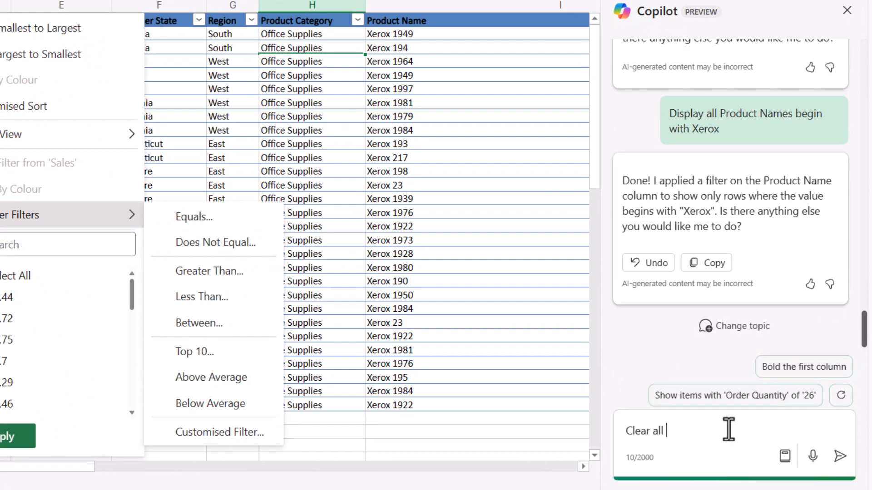
pyautogui.write('filters')
pyautogui.press('Return')
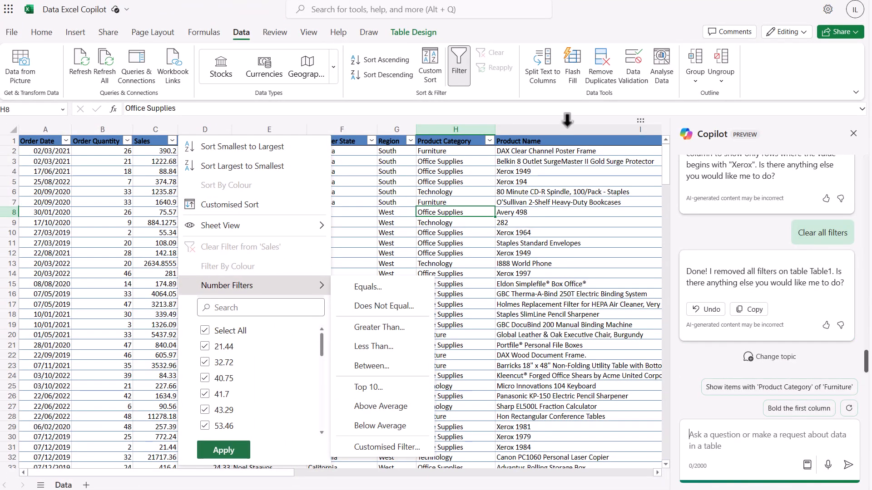
# Step: Close the Sales filter options by selecting a Customer State cell and send Copilot the prompt "Display all records that have Sales greater than 5000"
pyautogui.click(552, 130)
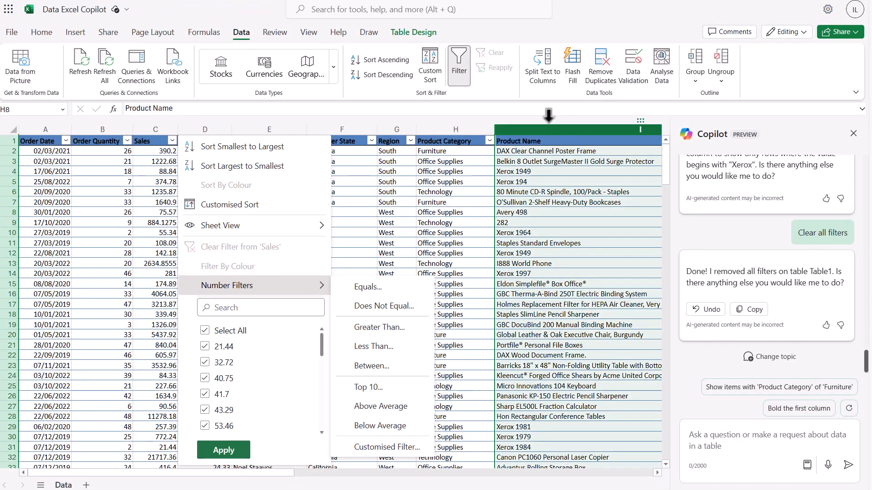
pyautogui.click(346, 171)
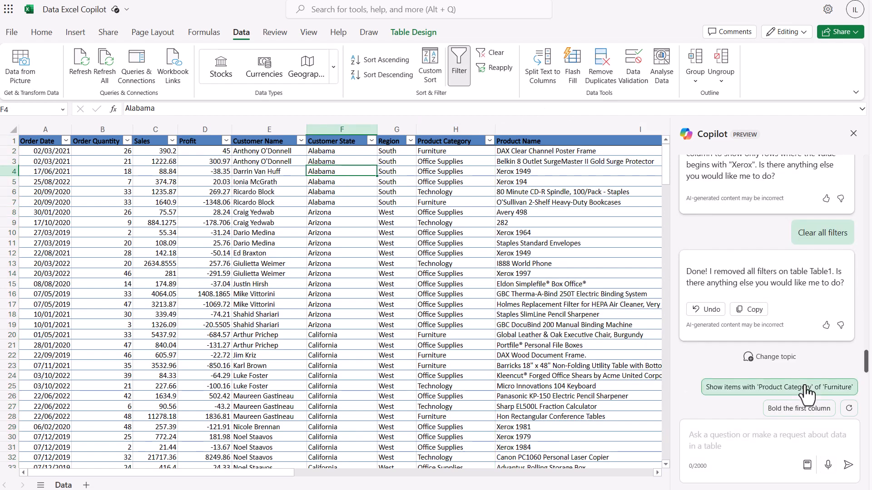
pyautogui.click(747, 444)
pyautogui.write('Dip')
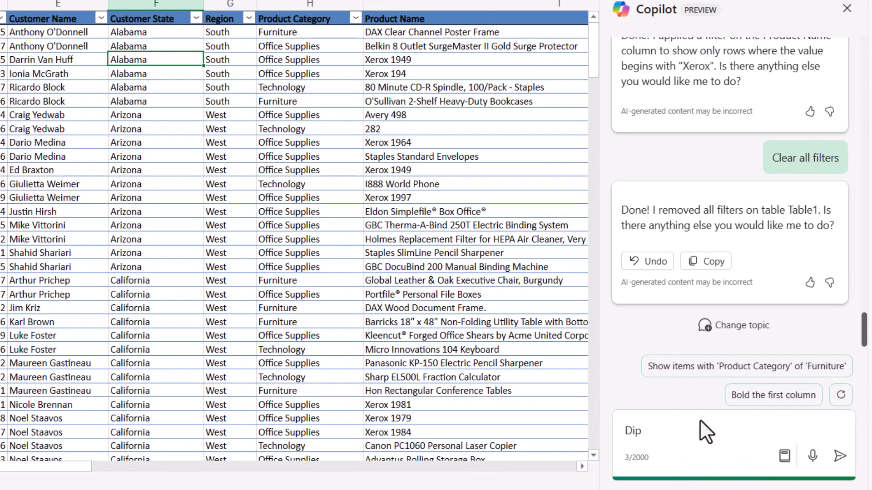
pyautogui.press('BackSpace')
pyautogui.write('splay all reco')
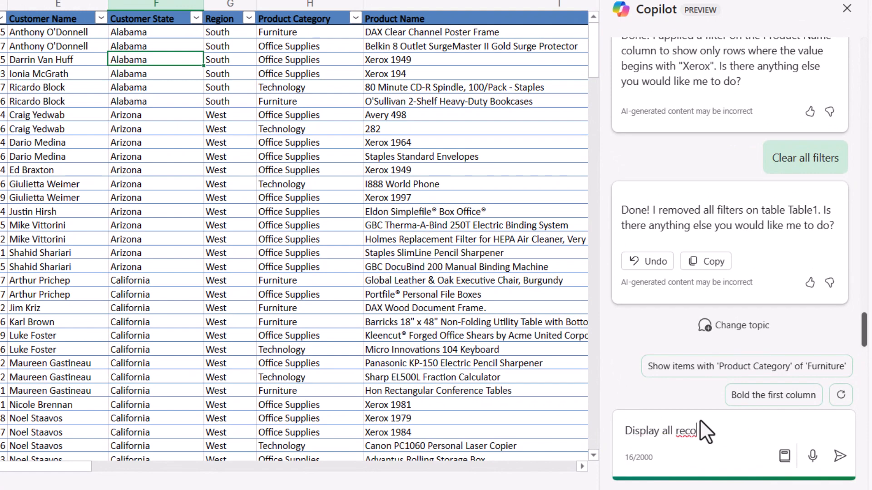
pyautogui.write('rds that have Sales gre')
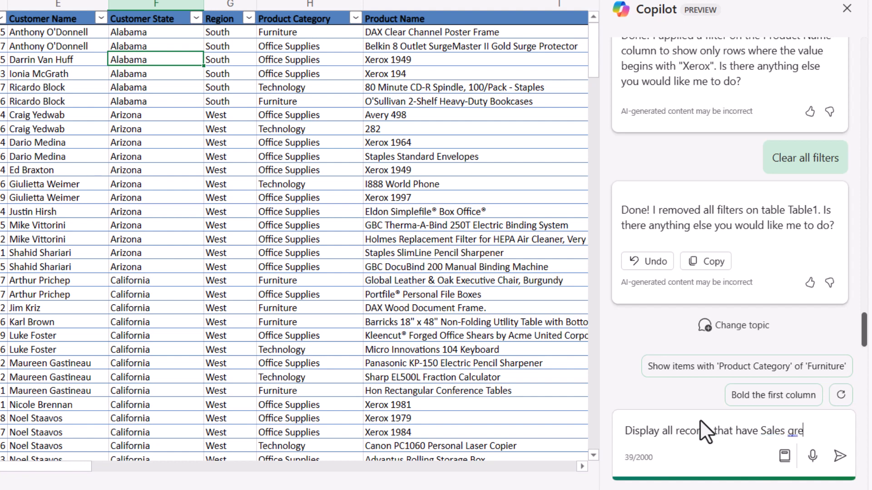
pyautogui.write('ater than 5')
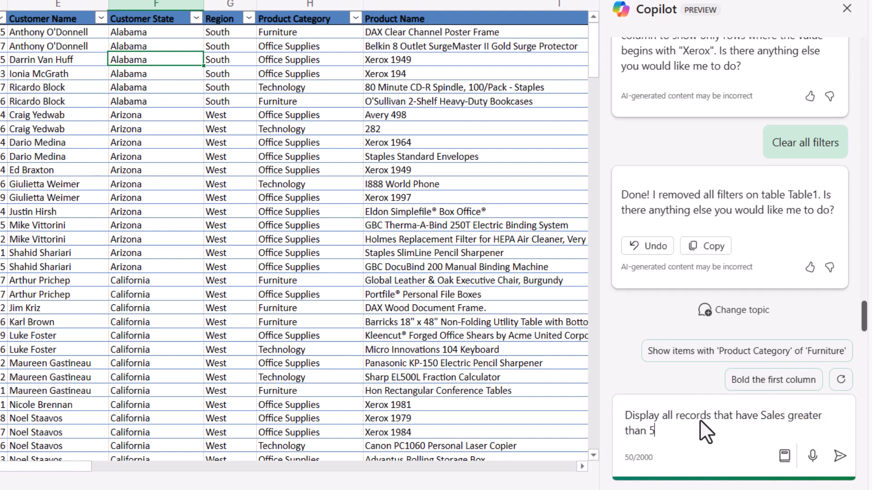
pyautogui.write('000')
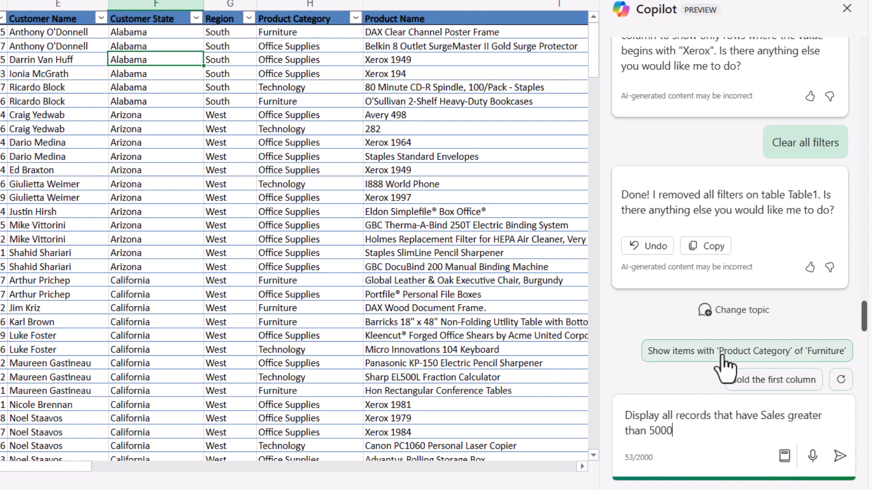
pyautogui.click(845, 462)
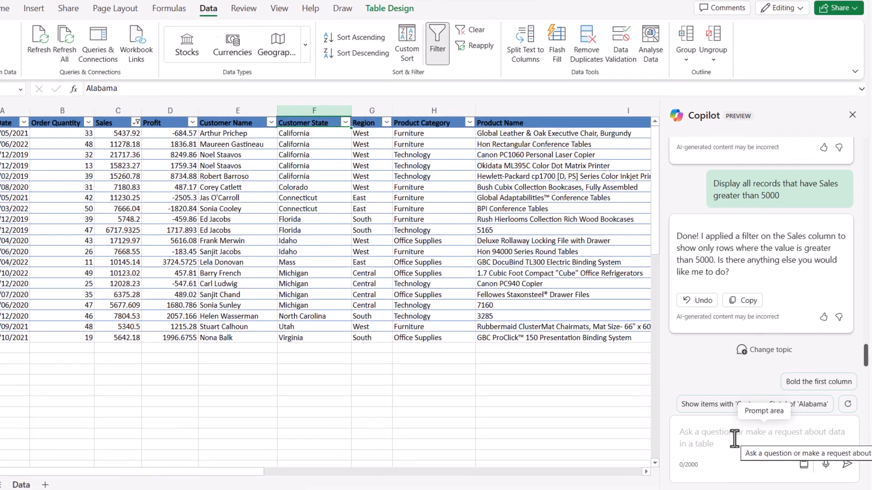
# Step: Send Copilot the prompt "Display all records with Sales less than 500"
pyautogui.click(743, 440)
pyautogui.write('Dis')
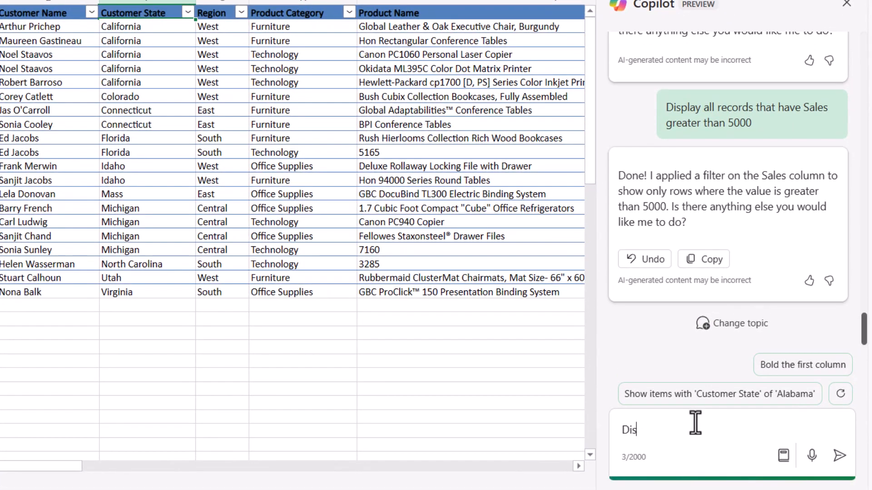
pyautogui.write('play all rec')
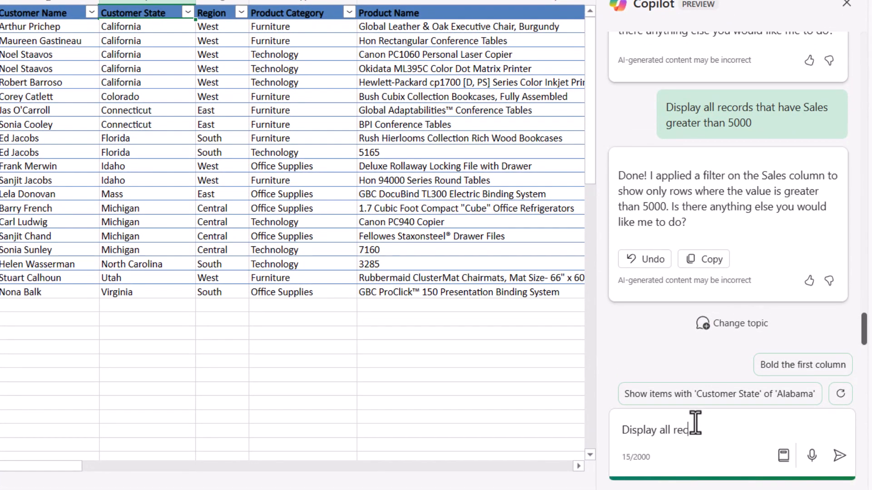
pyautogui.write('ords les')
pyautogui.press('BackSpace')
pyautogui.press('BackSpace')
pyautogui.press('BackSpace')
pyautogui.write('with Sales ')
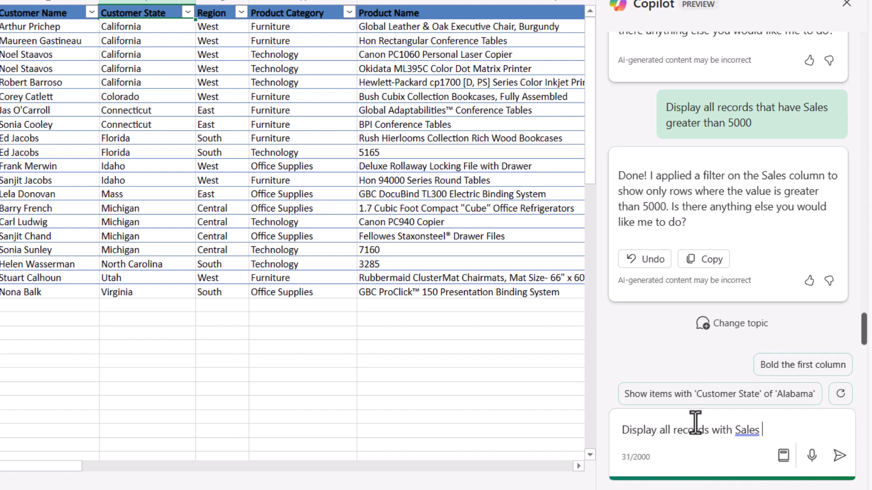
pyautogui.write('less than 500')
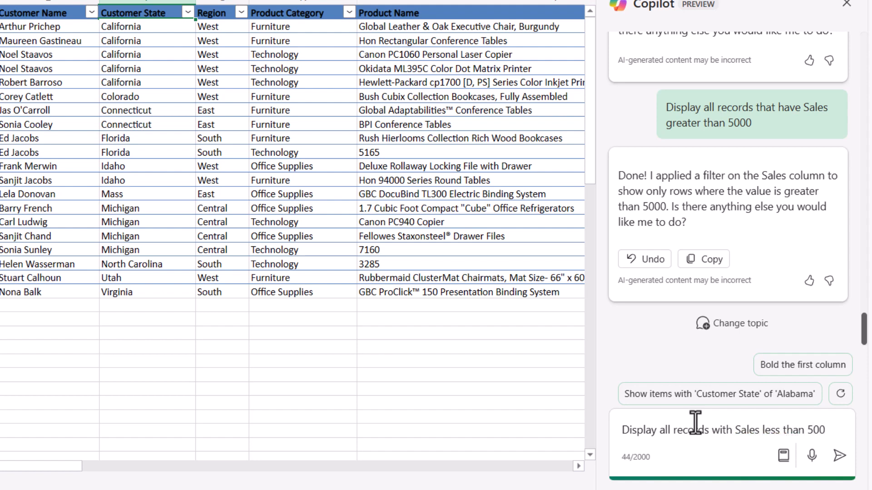
pyautogui.click(839, 456)
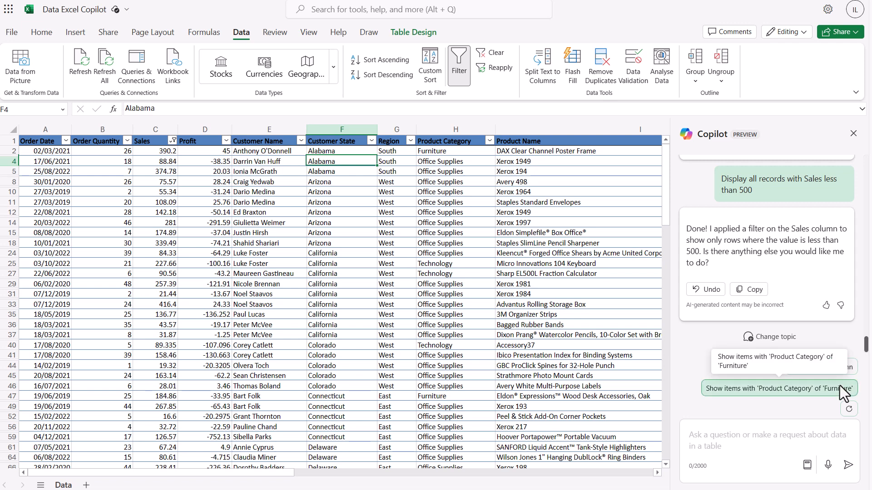
# Step: Send Copilot the prompt "Display the top 10 Sales values" and select the filtered values in the Sales column
pyautogui.click(704, 441)
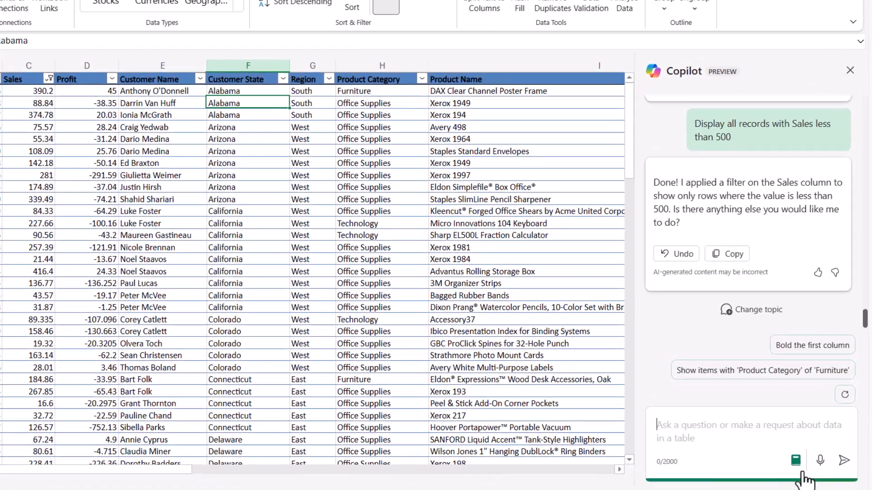
pyautogui.write('Displa')
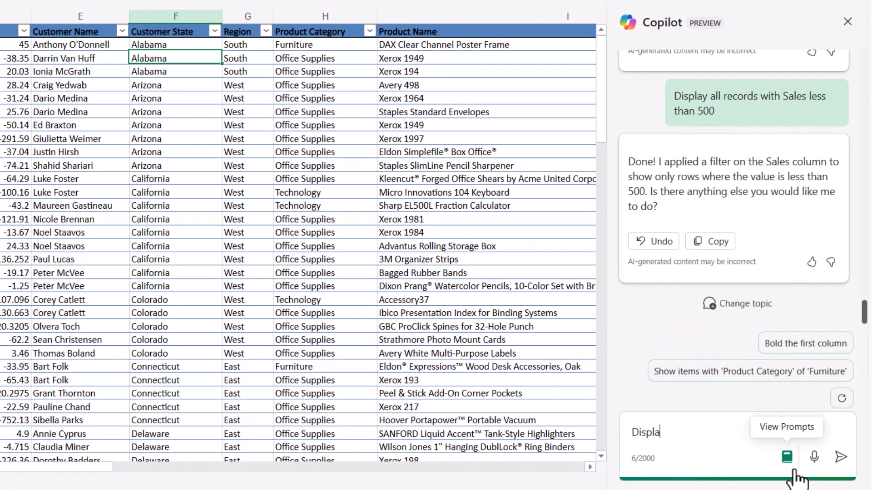
pyautogui.write('y the top 10 Sales ')
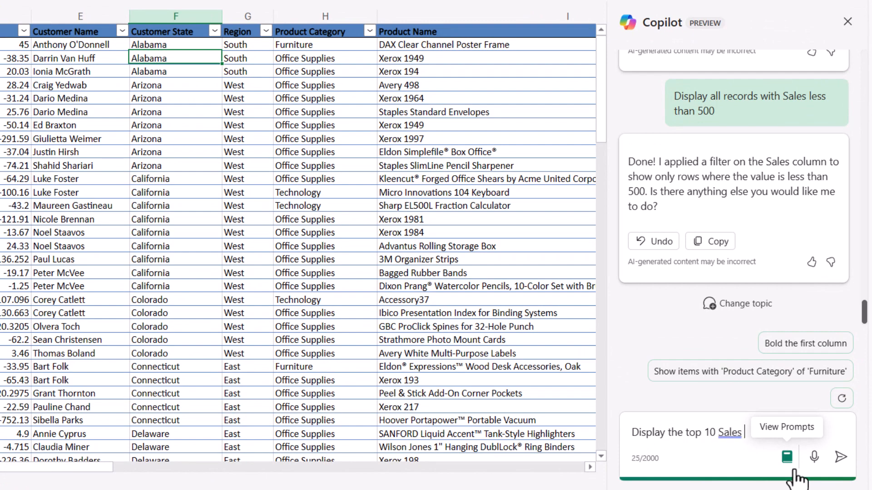
pyautogui.write('values')
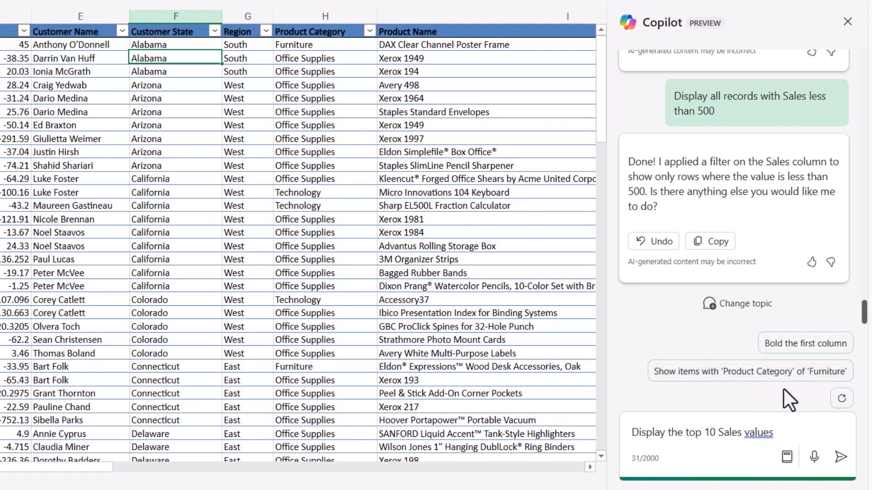
pyautogui.click(840, 457)
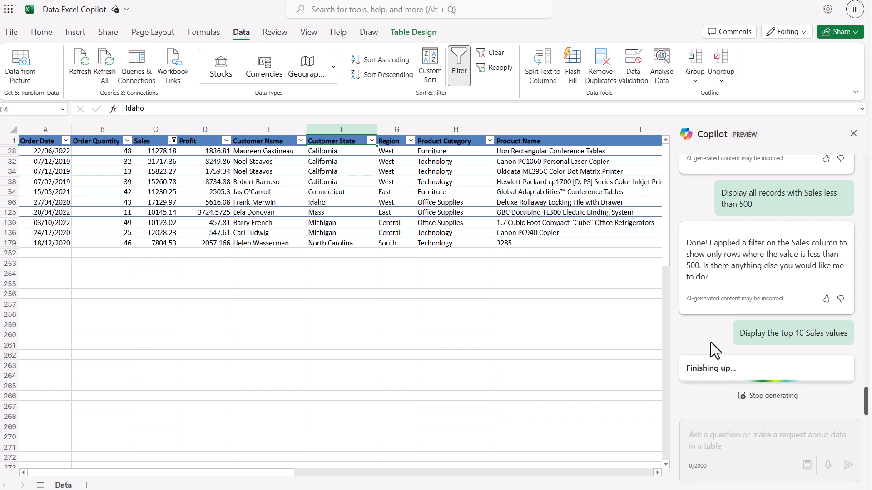
pyautogui.moveTo(157, 150); pyautogui.dragTo(164, 245)
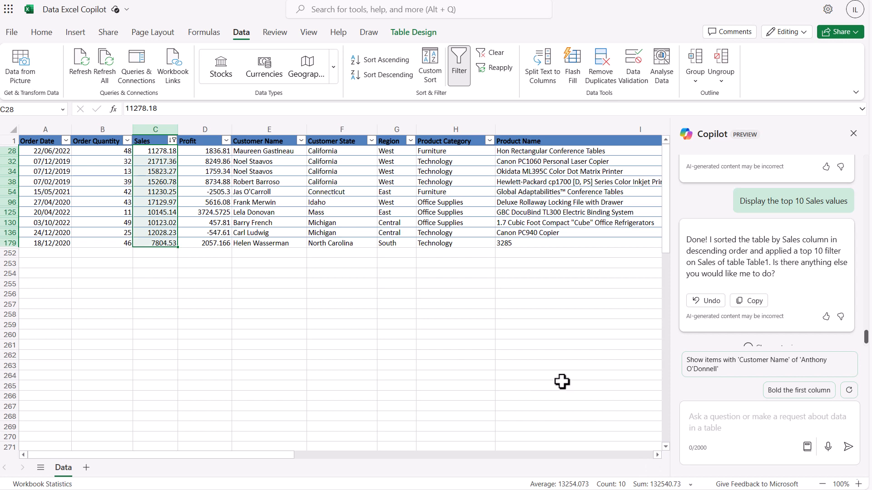
# Step: Send Copilot the prompt "Display all values that make up bottom 20 percent of Sales" and look through the filtered rows
pyautogui.click(728, 432)
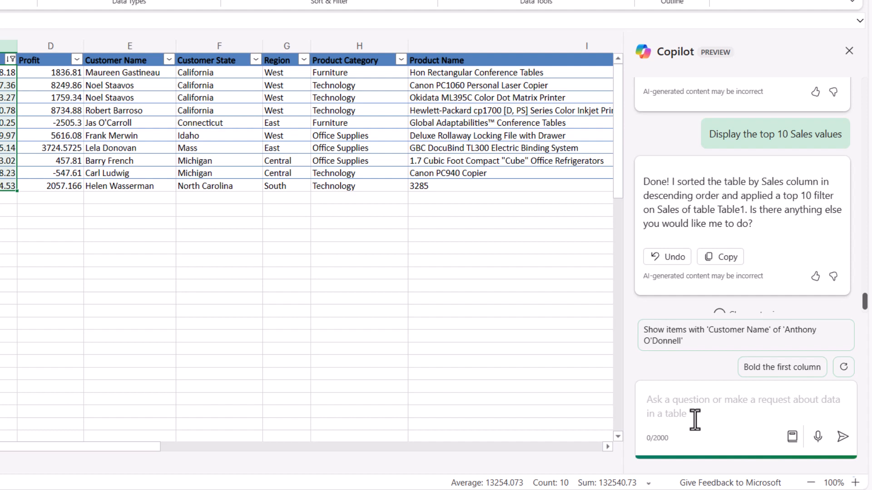
pyautogui.write('D')
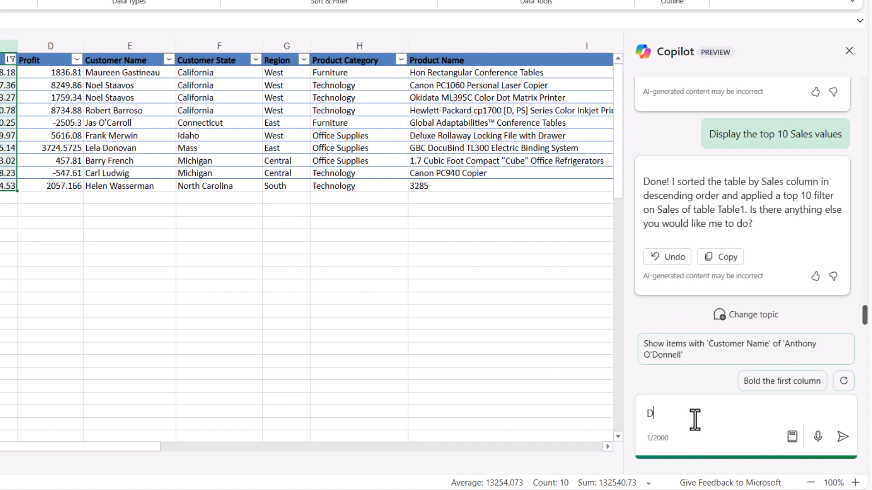
pyautogui.write('isplay all values that mak')
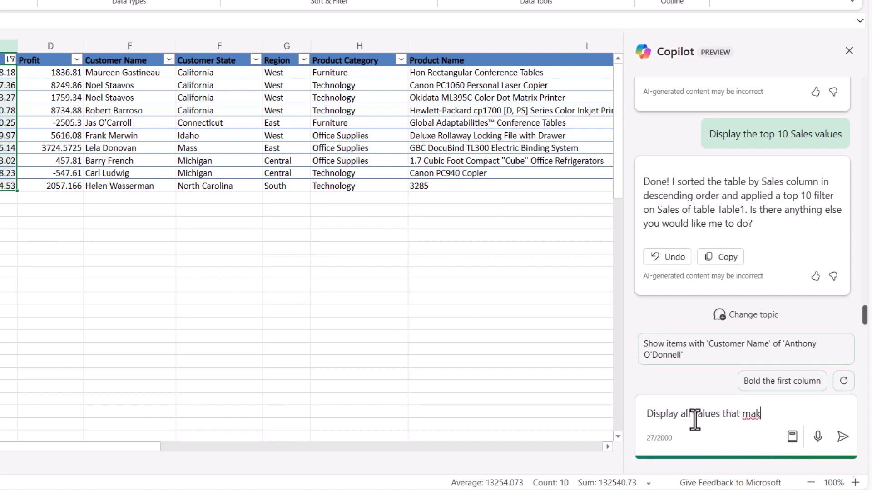
pyautogui.write('e up bottom ')
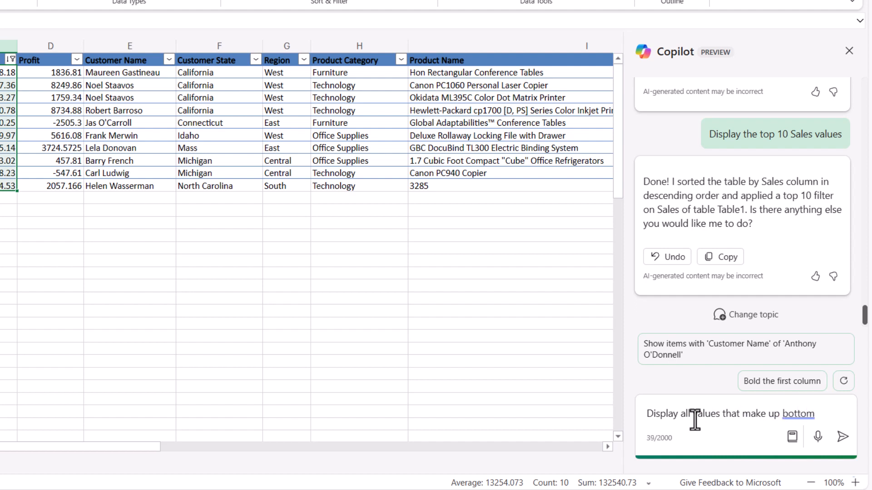
pyautogui.write('20 percent')
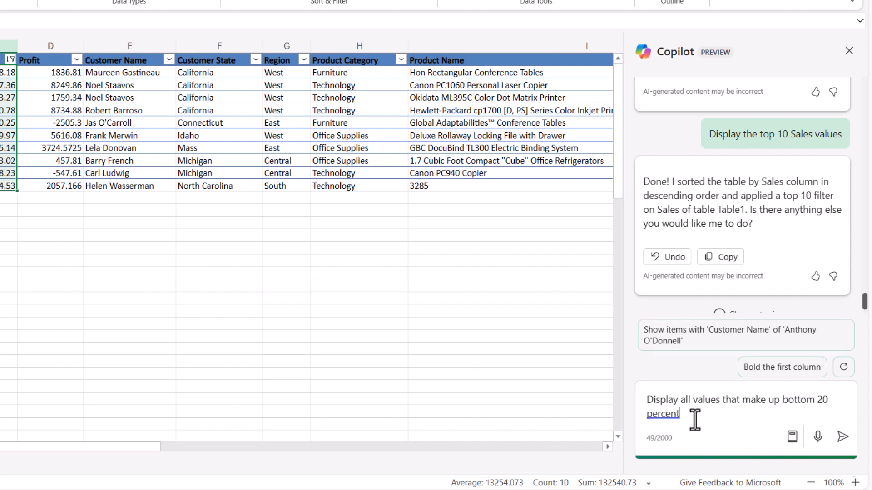
pyautogui.write(' of sa;')
pyautogui.press('Tab')
pyautogui.click(842, 437)
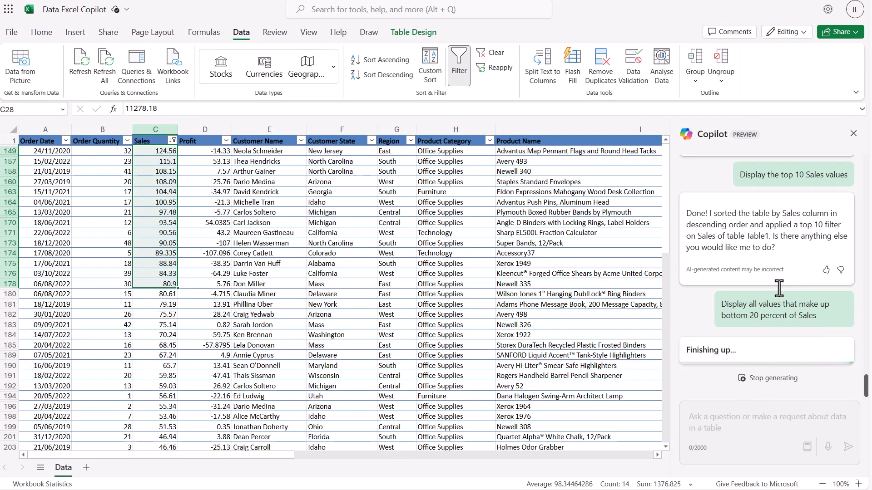
pyautogui.scroll(-3, 192, 359)
pyautogui.scroll(-3, 192, 358)
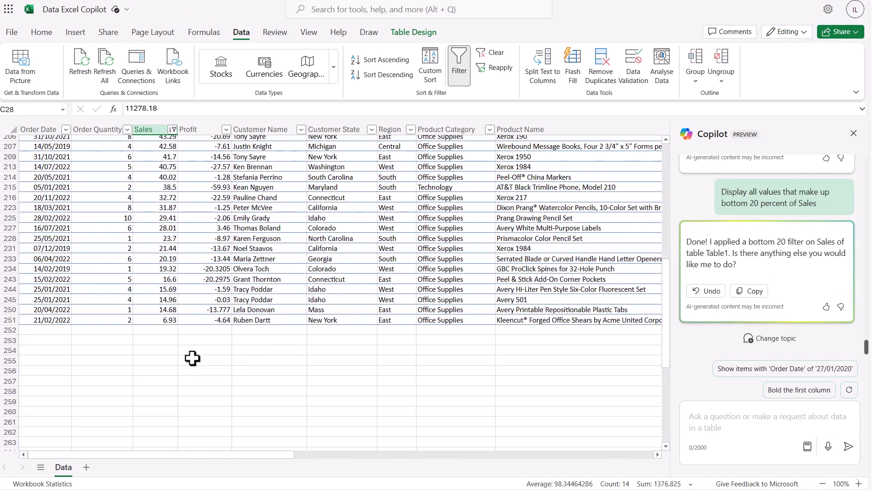
pyautogui.scroll(7, 192, 359)
pyautogui.scroll(-6, 192, 309)
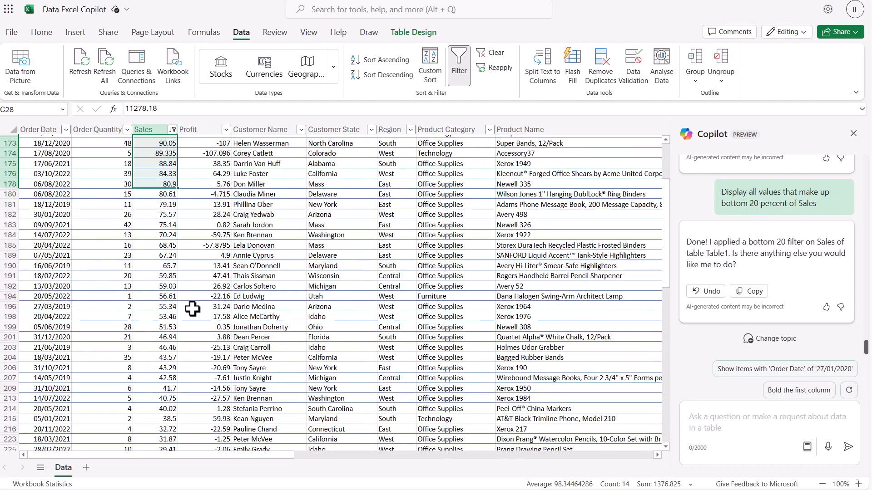
pyautogui.scroll(6, 192, 308)
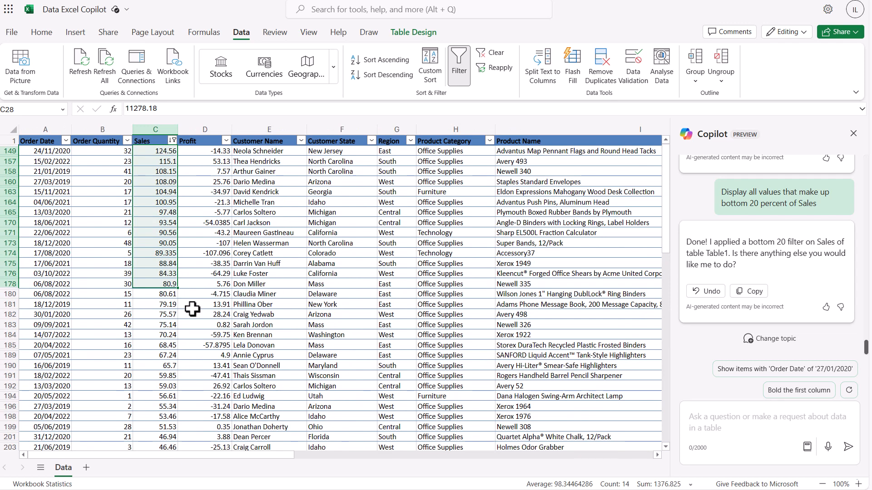
# Step: Select Order Date cell A176 and send Copilot the prompt "Display all records that Order Date before 1 June 2019"
pyautogui.click(37, 275)
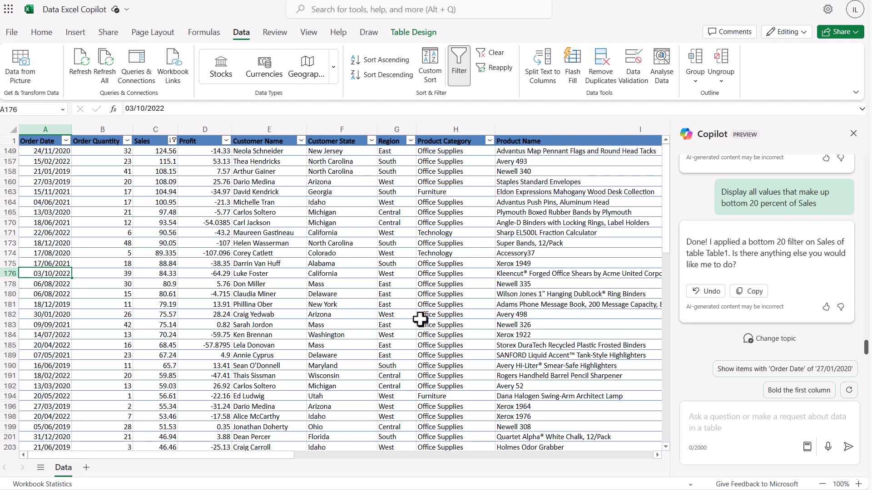
pyautogui.click(724, 418)
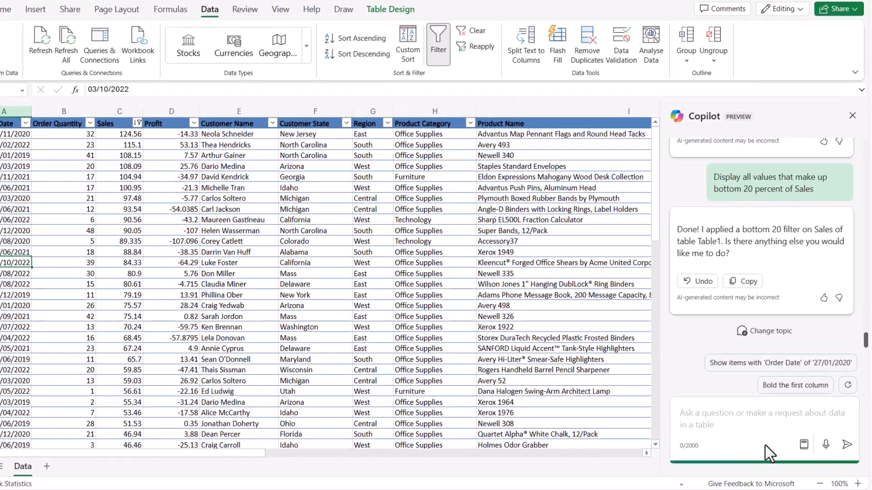
pyautogui.write('Disapl')
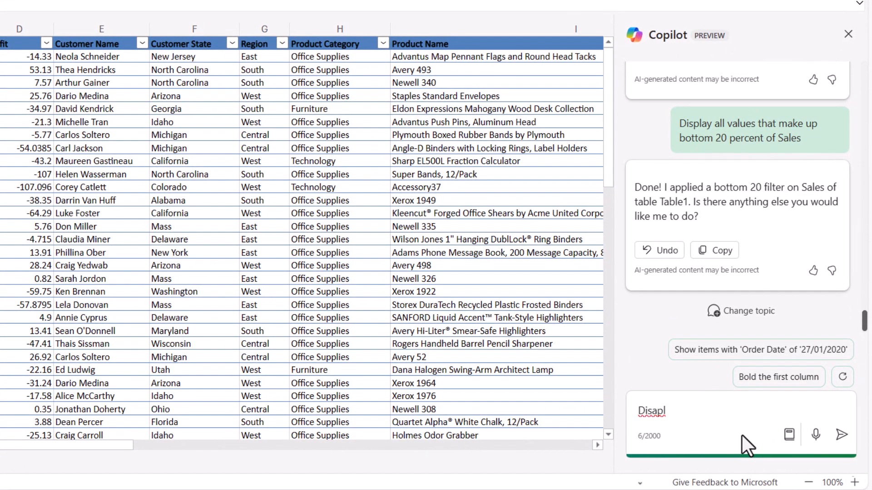
pyautogui.press('BackSpace')
pyautogui.press('BackSpace')
pyautogui.press('BackSpace')
pyautogui.write('play all recor')
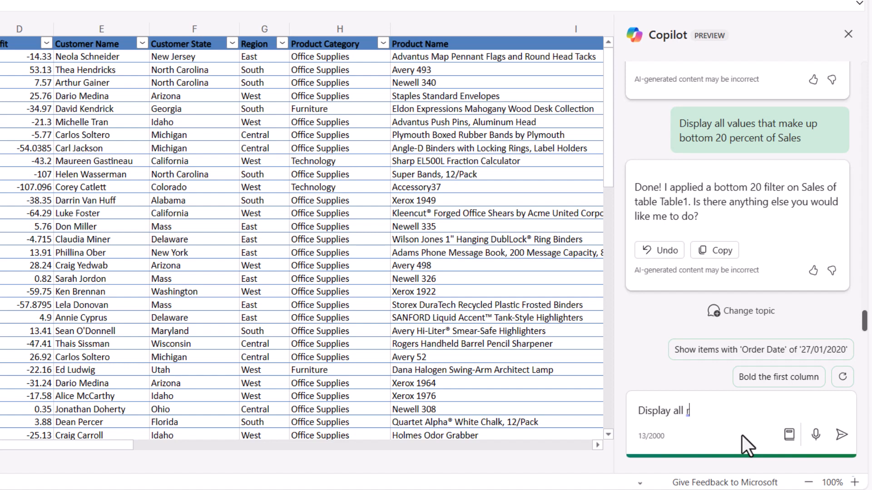
pyautogui.write('ds that ')
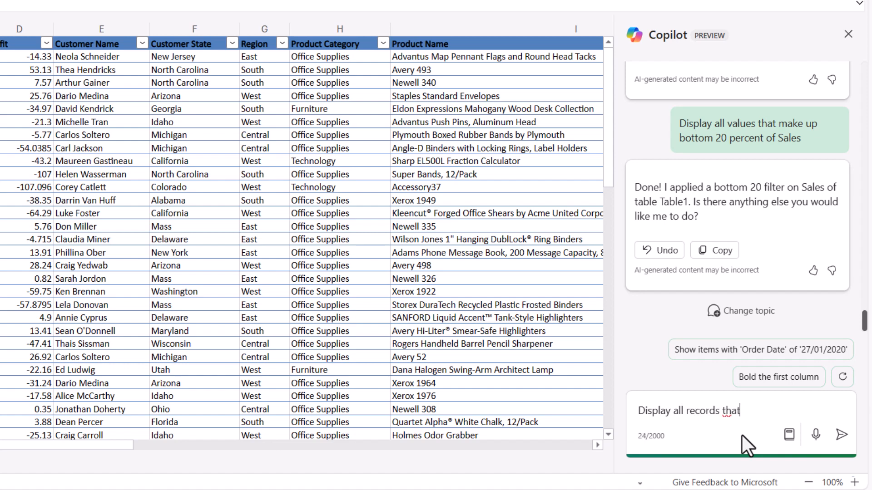
pyautogui.write('Order Date befor')
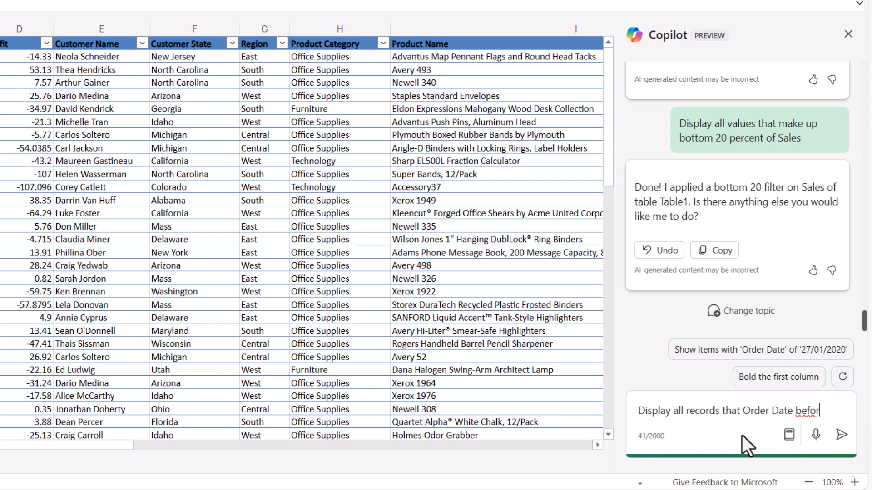
pyautogui.write('e 1 June 2019')
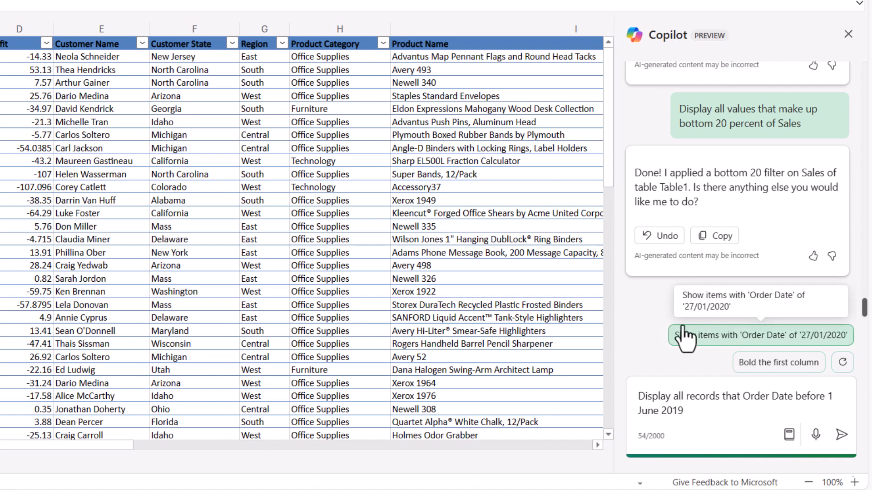
pyautogui.click(841, 435)
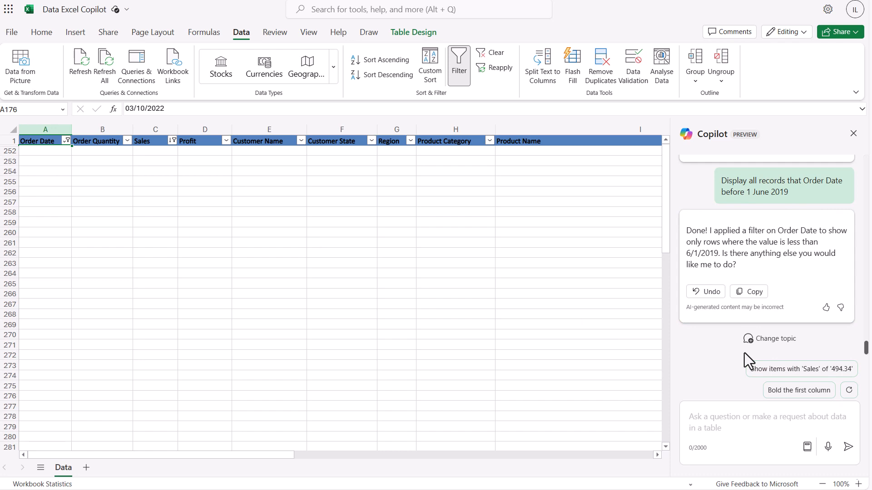
# Step: Send Copilot the prompt "clear all filters" to remove every filter from the sales table
pyautogui.click(738, 422)
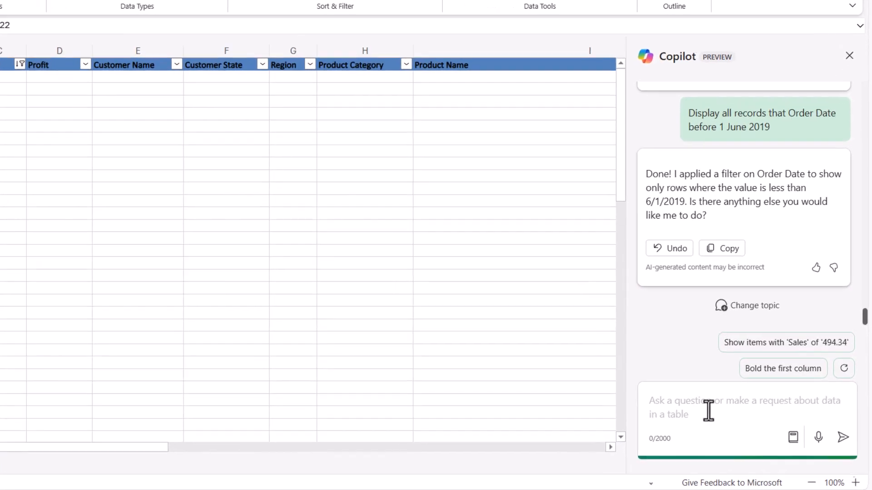
pyautogui.write('cle')
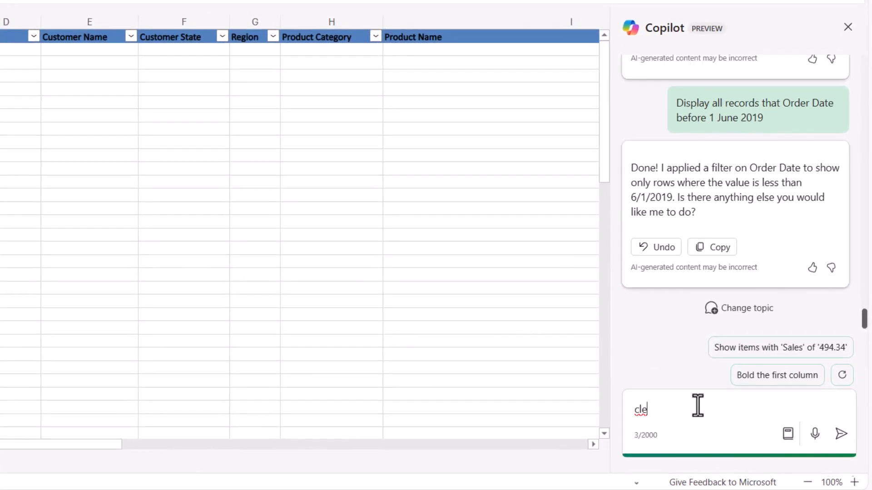
pyautogui.write('ar all filters')
pyautogui.press('Return')
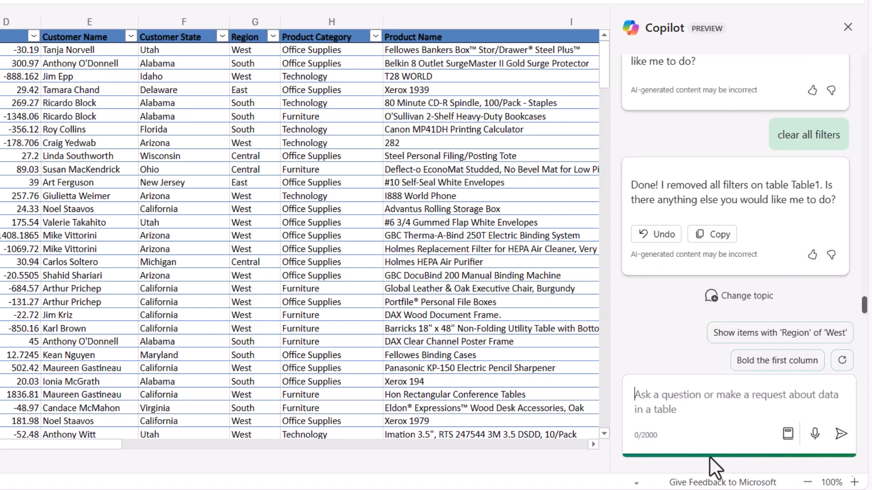
# Step: Send Copilot the prompt "Display all records Order Date before 1 June 2019"
pyautogui.write('Display ')
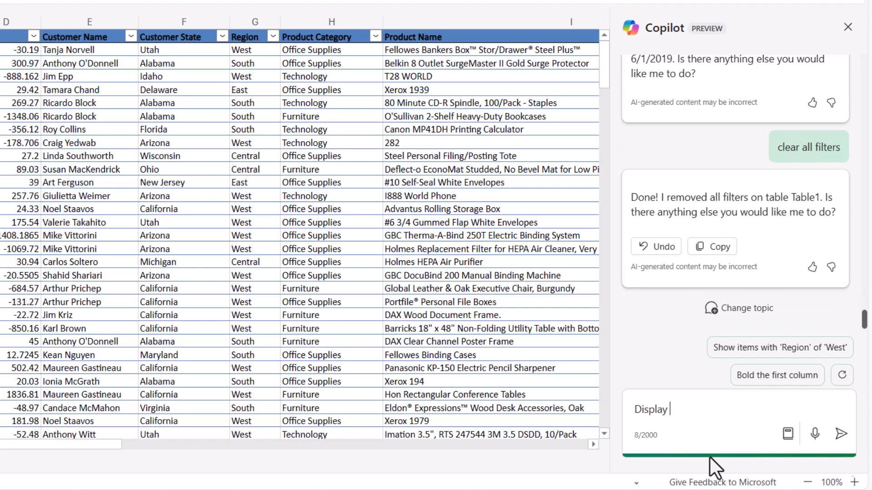
pyautogui.write('all records ')
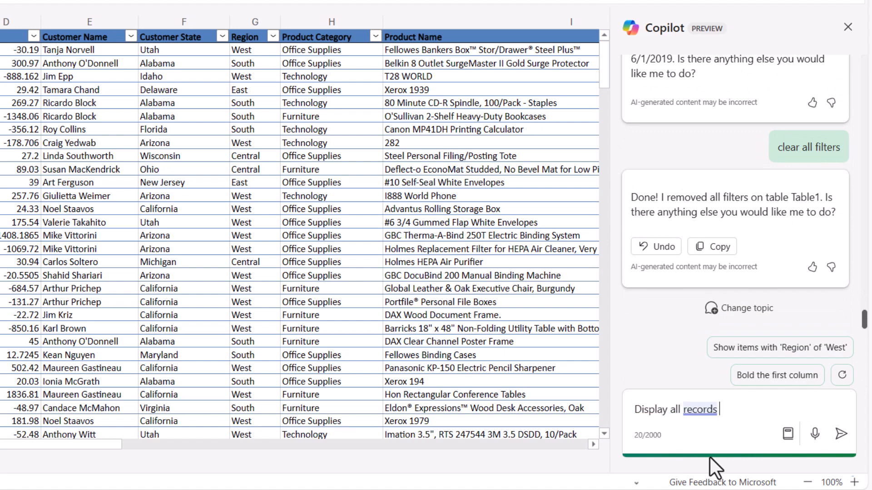
pyautogui.write('Order Date bef')
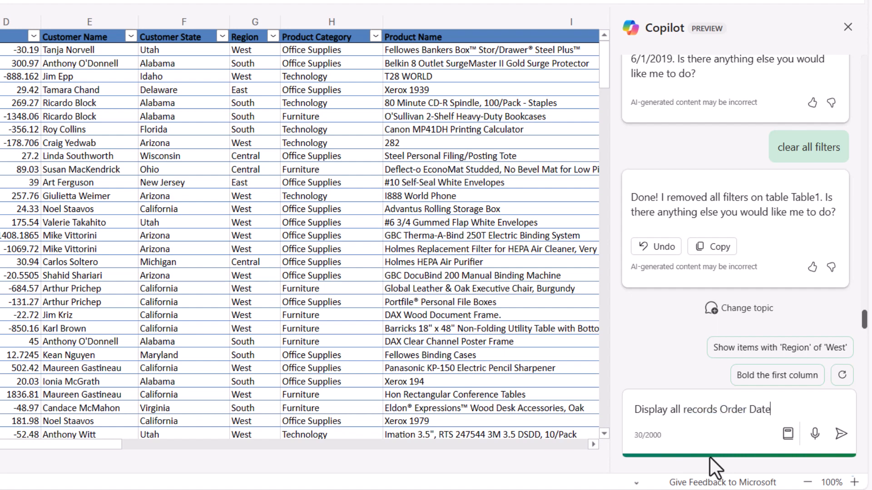
pyautogui.write('ore 1 June 2019')
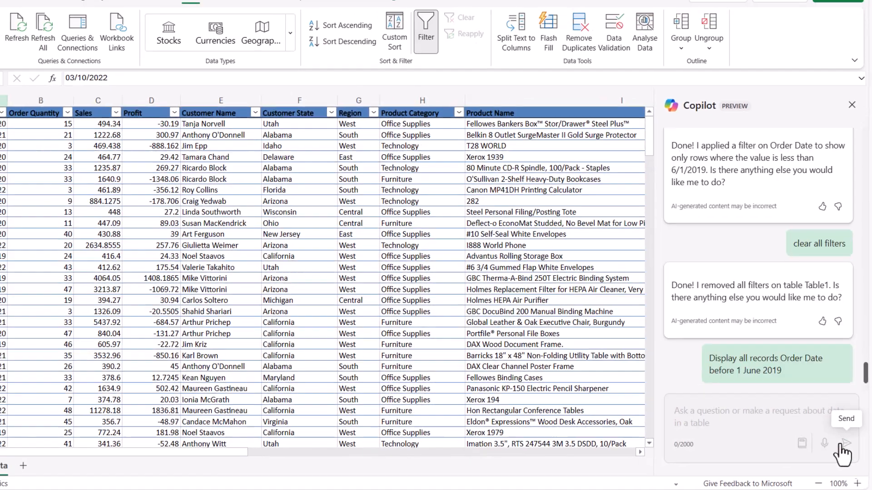
pyautogui.click(840, 434)
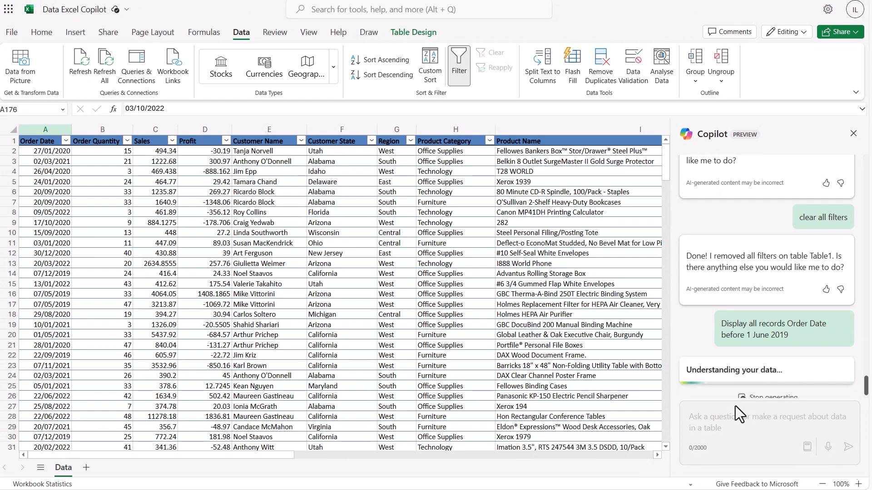